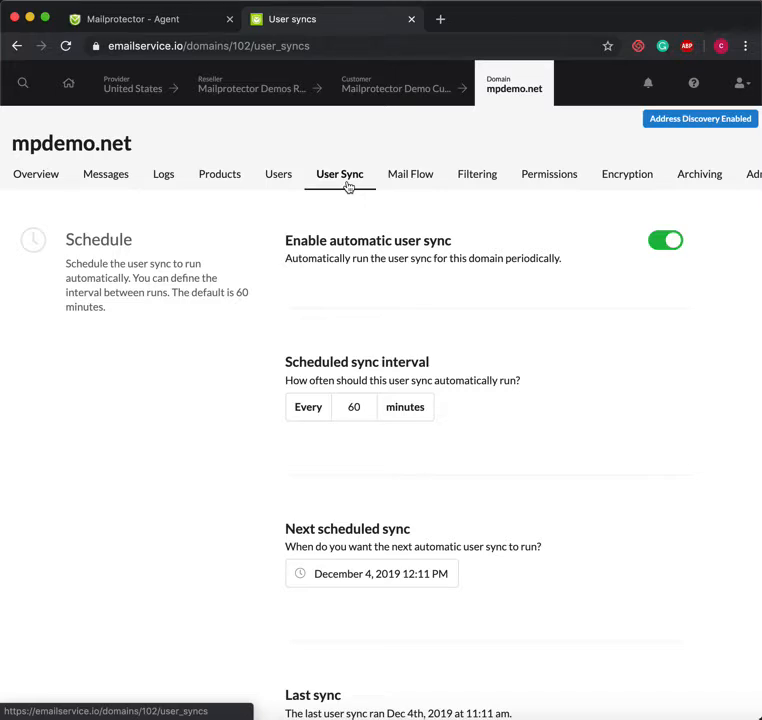
{"action": "scroll", "coordinate": [463, 306], "scroll_direction": "down", "scroll_amount": 1}
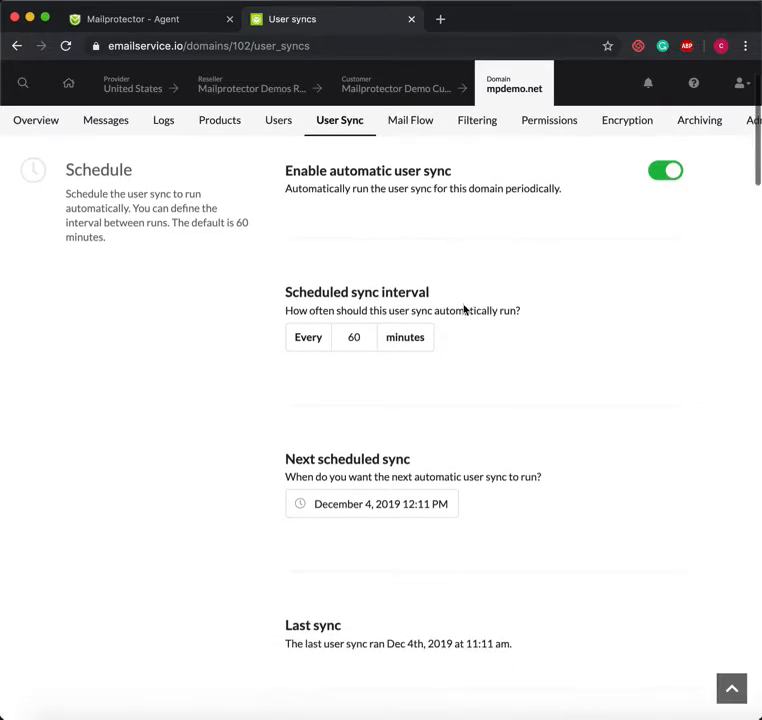
{"action": "scroll", "coordinate": [463, 306], "scroll_direction": "up", "scroll_amount": 1}
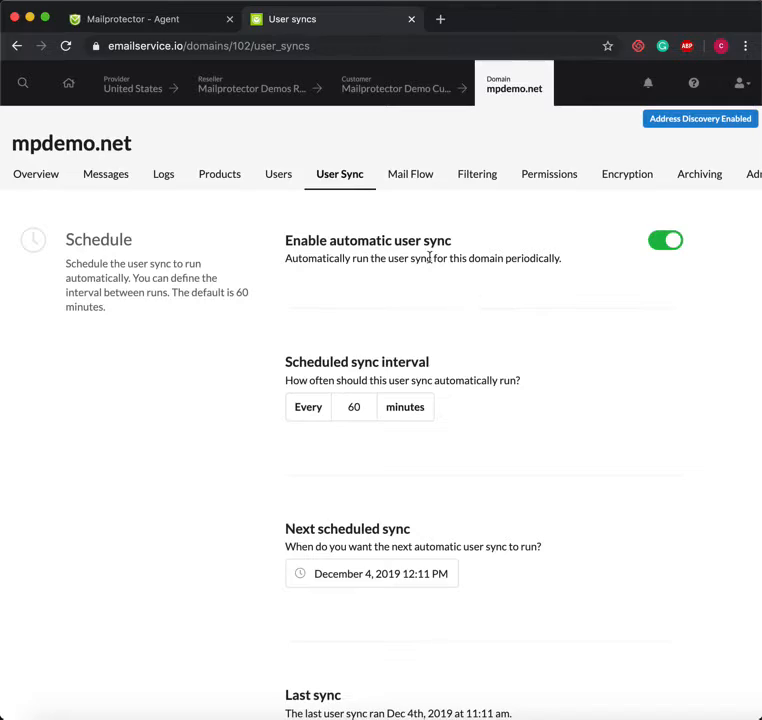
{"action": "scroll", "coordinate": [430, 260], "scroll_direction": "down", "scroll_amount": 4}
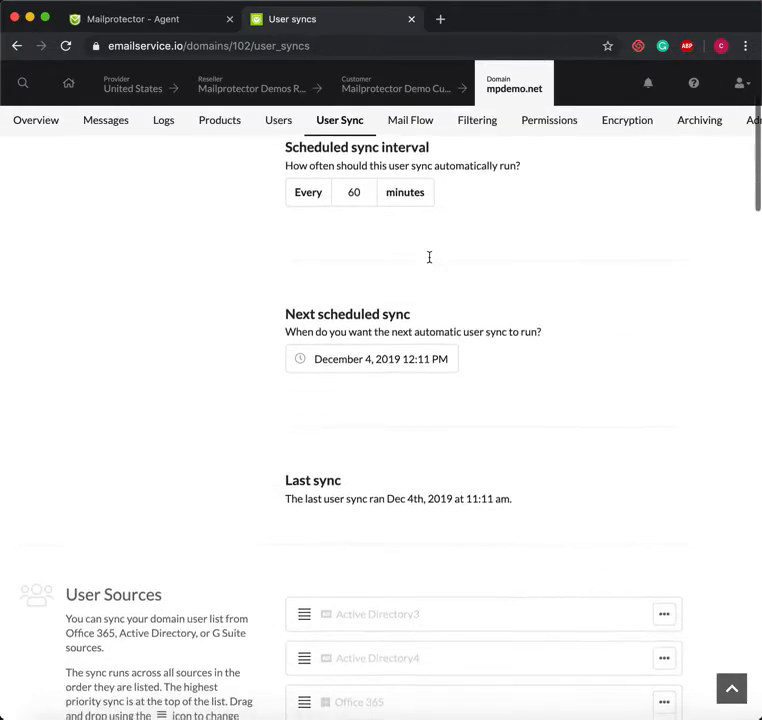
{"action": "scroll", "coordinate": [430, 263], "scroll_direction": "up", "scroll_amount": 4}
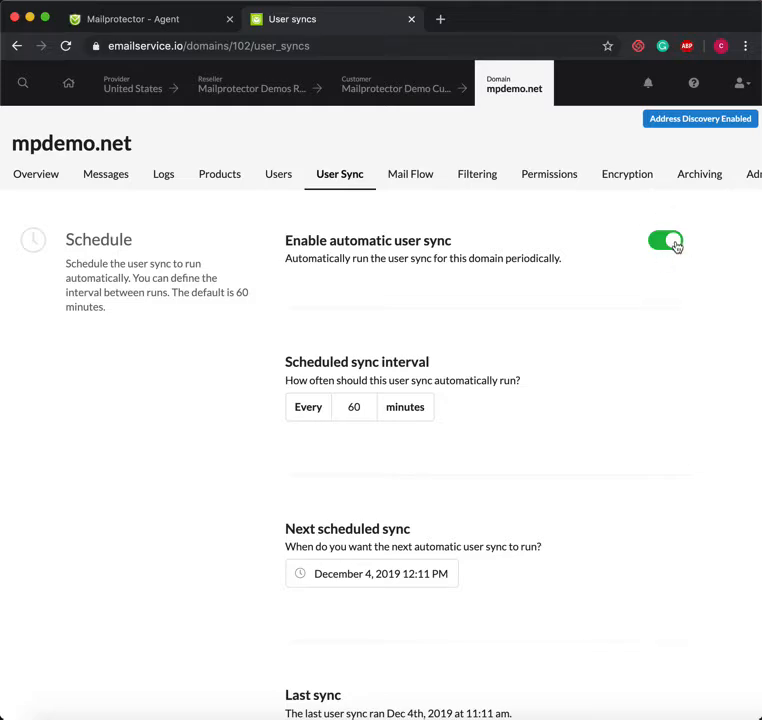
{"action": "scroll", "coordinate": [563, 274], "scroll_direction": "down", "scroll_amount": 5}
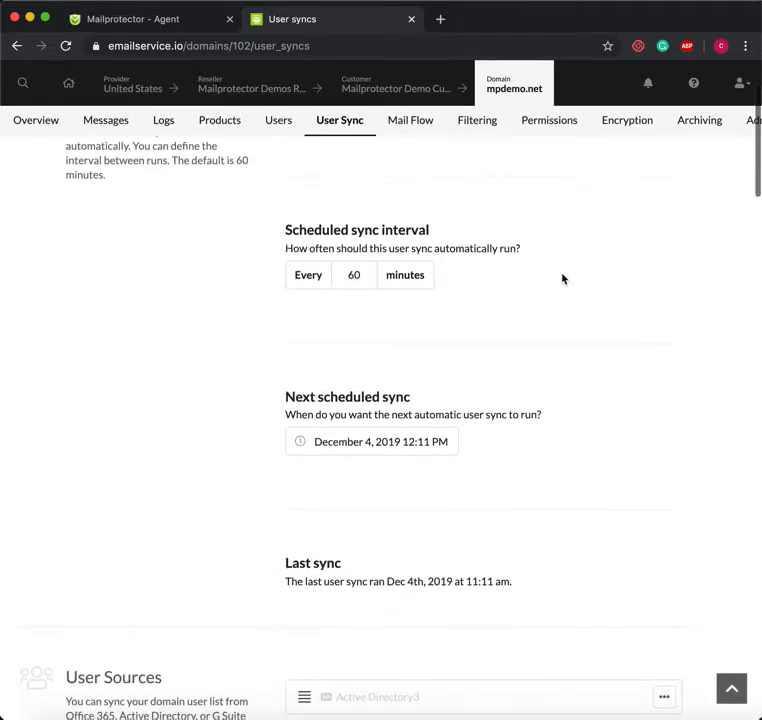
{"action": "scroll", "coordinate": [381, 561], "scroll_direction": "up", "scroll_amount": 5}
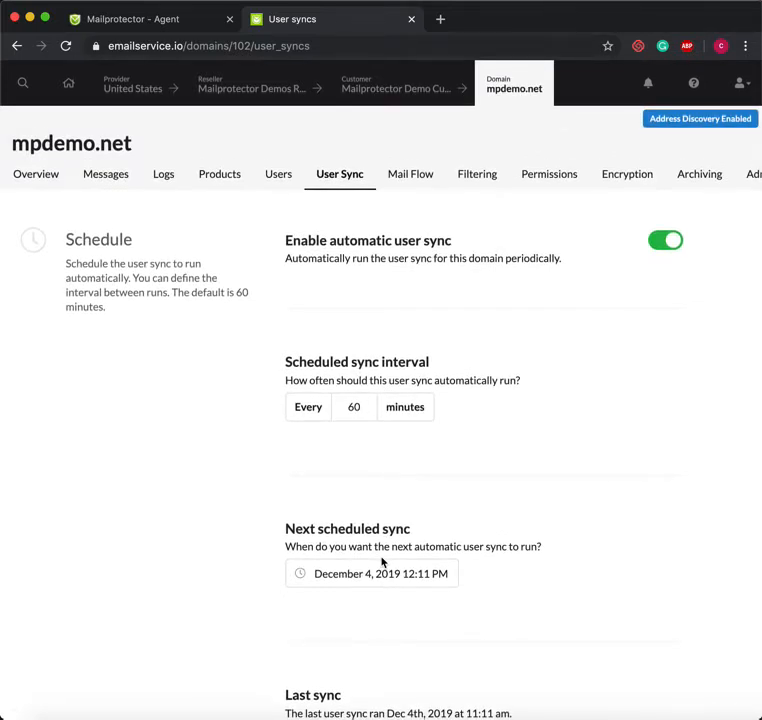
{"action": "scroll", "coordinate": [381, 561], "scroll_direction": "down", "scroll_amount": 1}
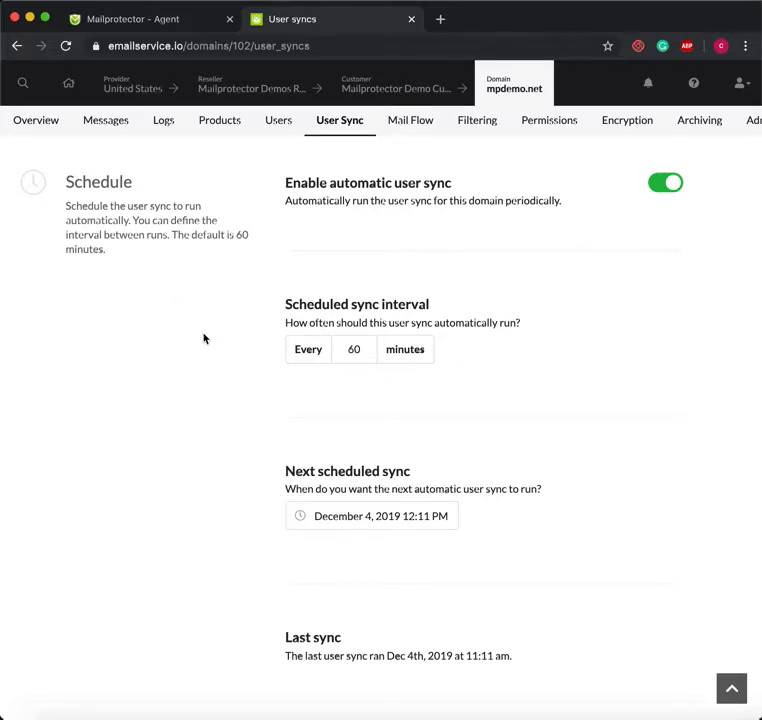
{"action": "scroll", "coordinate": [204, 339], "scroll_direction": "down", "scroll_amount": 2}
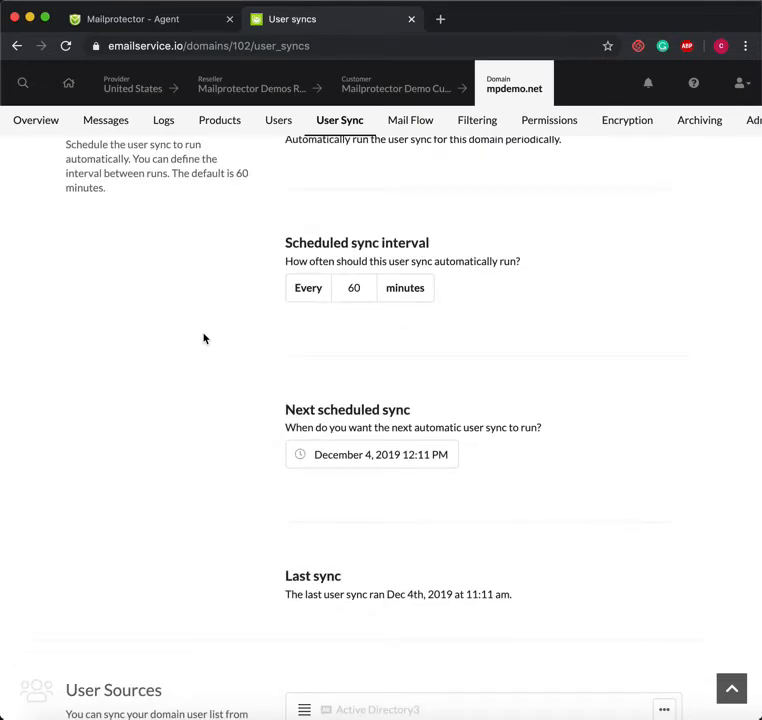
{"action": "scroll", "coordinate": [204, 339], "scroll_direction": "down", "scroll_amount": 3}
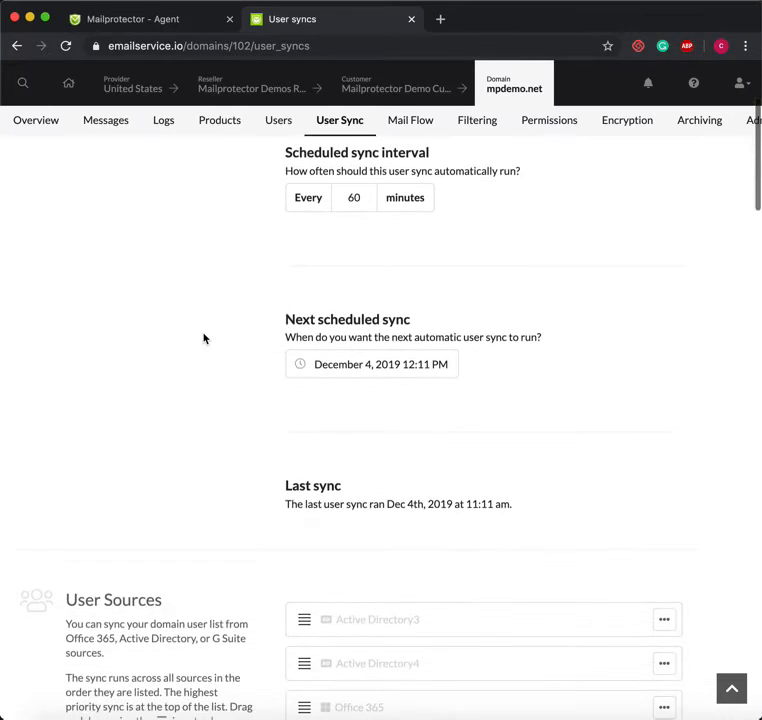
{"action": "scroll", "coordinate": [204, 339], "scroll_direction": "down", "scroll_amount": 1}
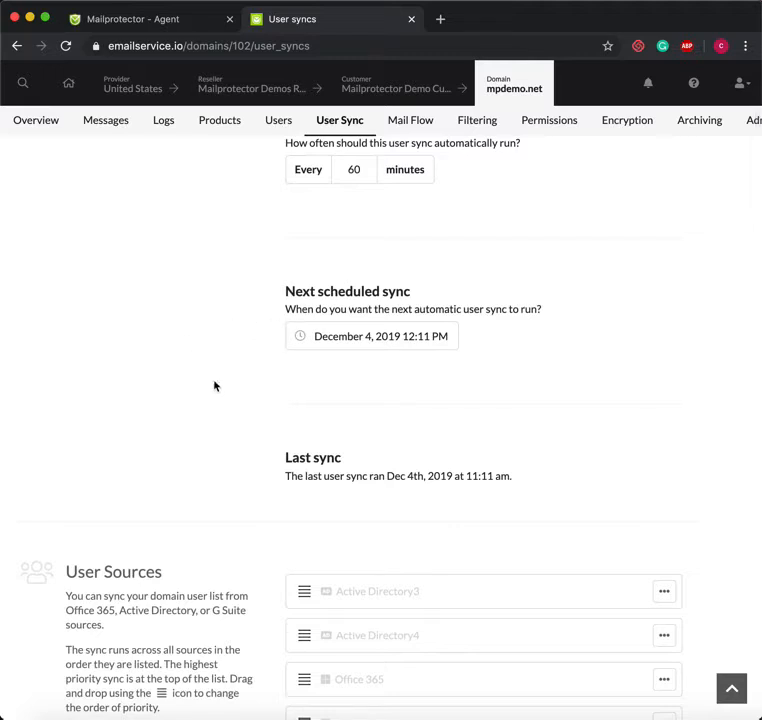
{"action": "scroll", "coordinate": [298, 381], "scroll_direction": "down", "scroll_amount": 2}
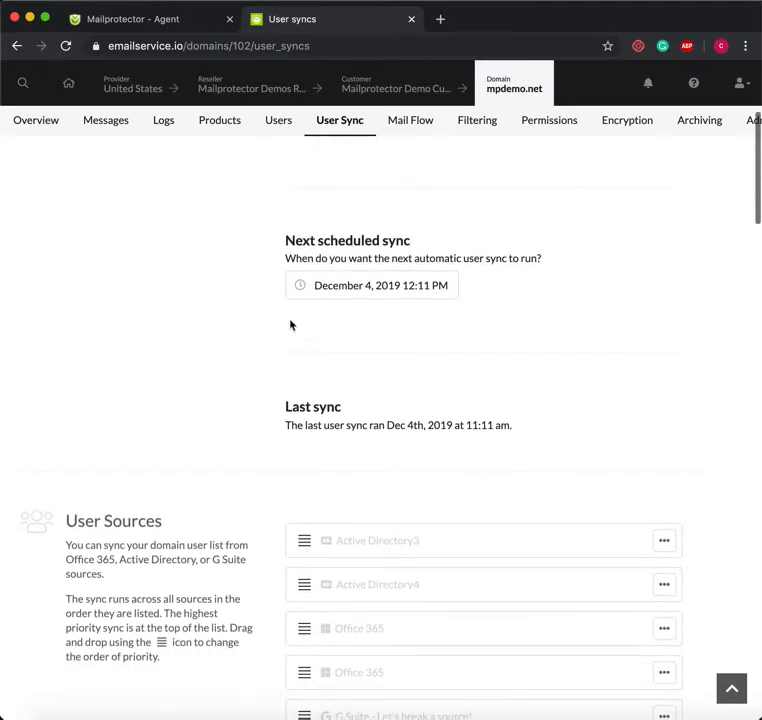
{"action": "scroll", "coordinate": [440, 330], "scroll_direction": "down", "scroll_amount": 4}
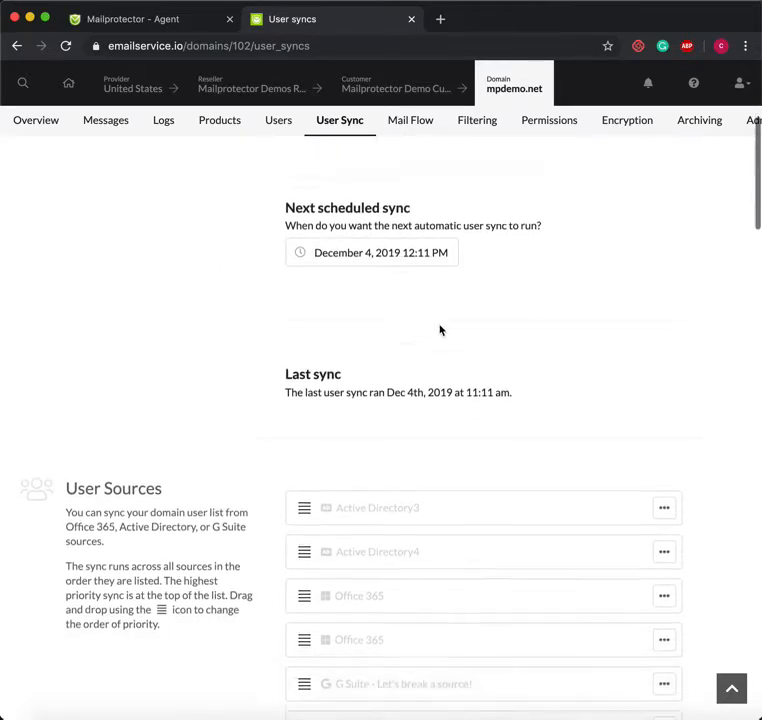
{"action": "scroll", "coordinate": [431, 339], "scroll_direction": "down", "scroll_amount": 2}
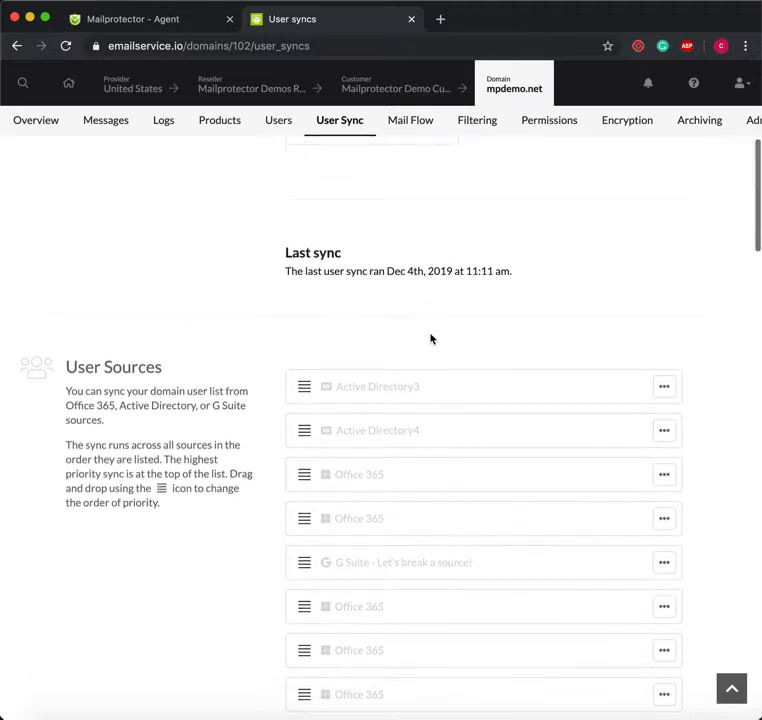
{"action": "scroll", "coordinate": [431, 339], "scroll_direction": "down", "scroll_amount": 5}
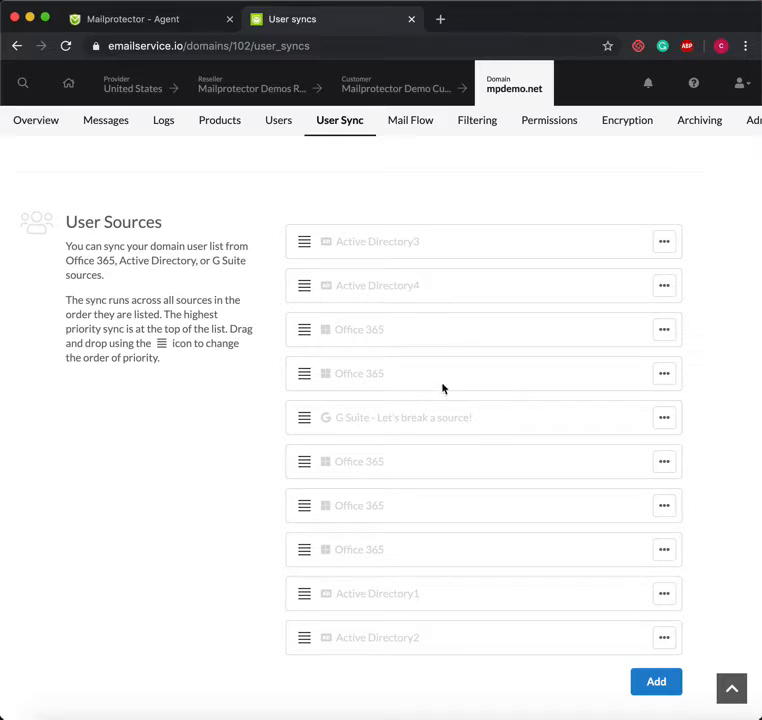
After glancing at a source's actions menu, add a new Office 365 user source
{"action": "left_click", "coordinate": [666, 329]}
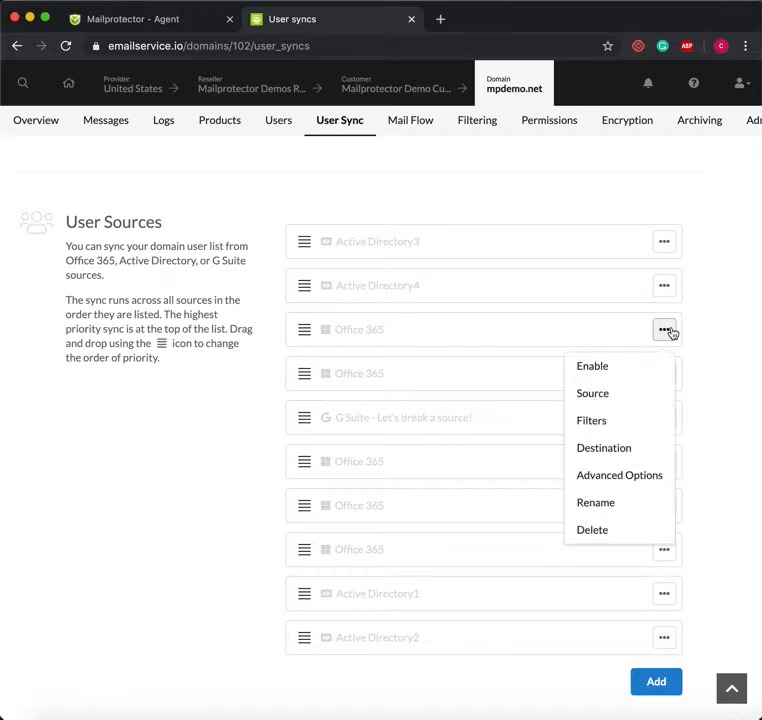
{"action": "left_click", "coordinate": [740, 337]}
{"action": "scroll", "coordinate": [740, 337], "scroll_direction": "down", "scroll_amount": 3}
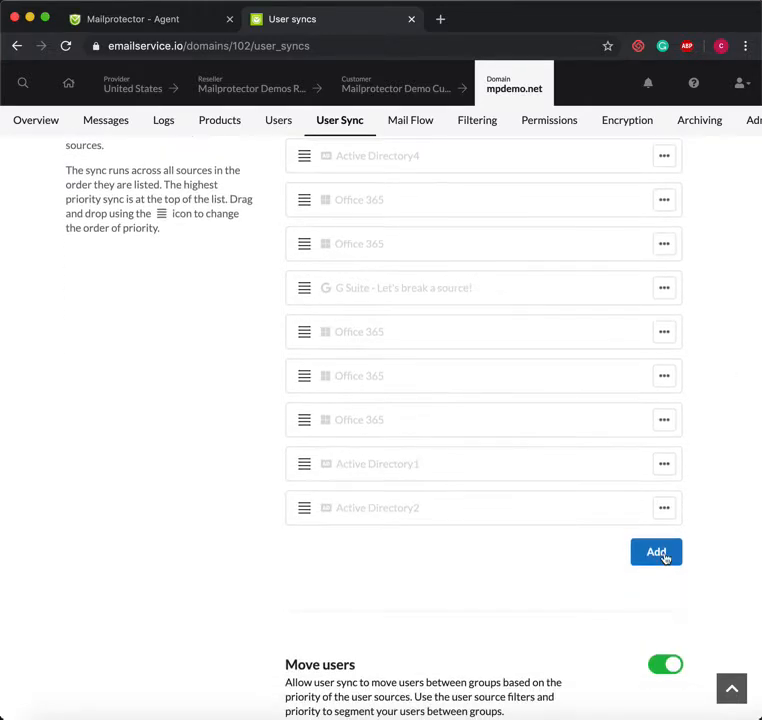
{"action": "left_click", "coordinate": [665, 557]}
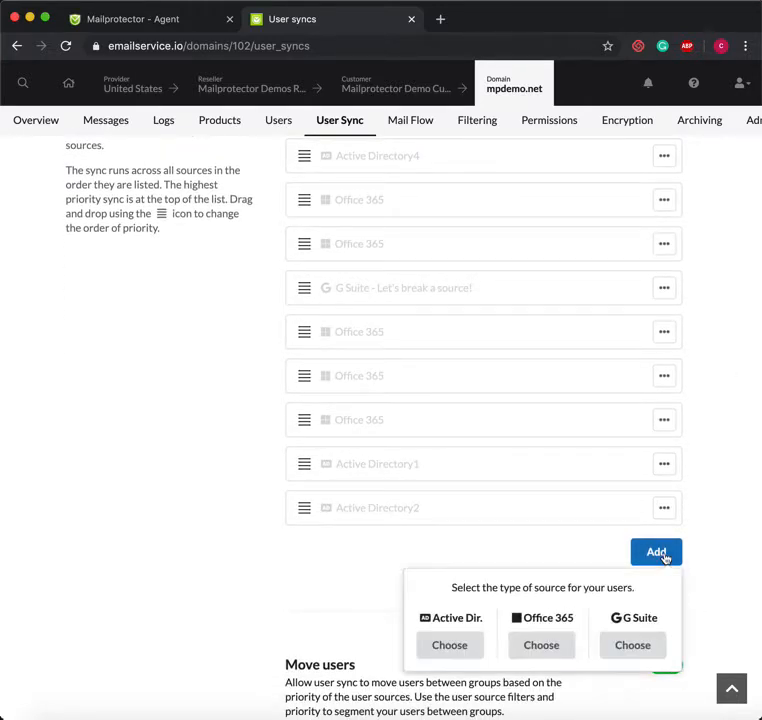
{"action": "left_click", "coordinate": [545, 658]}
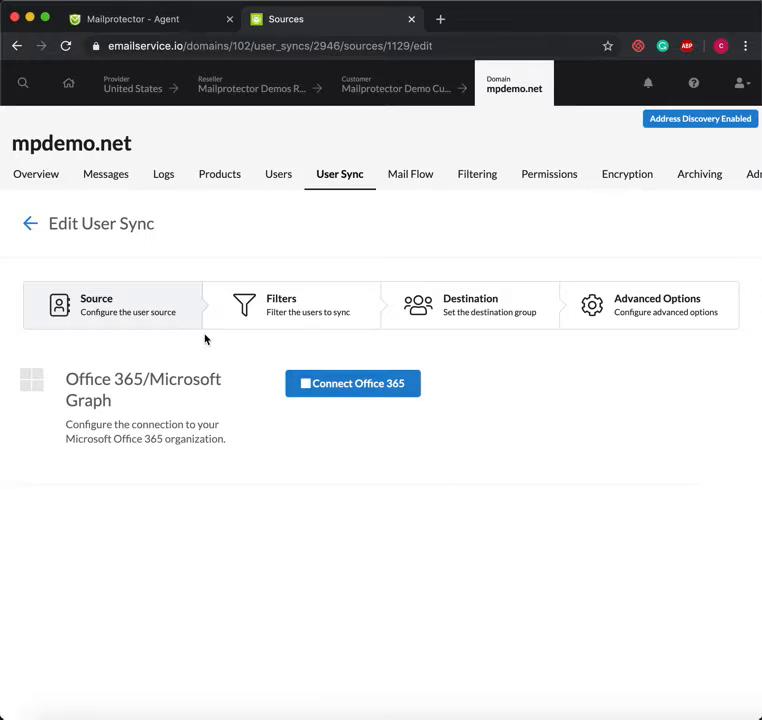
Try and remove two Meet ALL conditions, leave filters empty, then reach the CloudMail with Bracket destination
{"action": "left_click", "coordinate": [293, 307]}
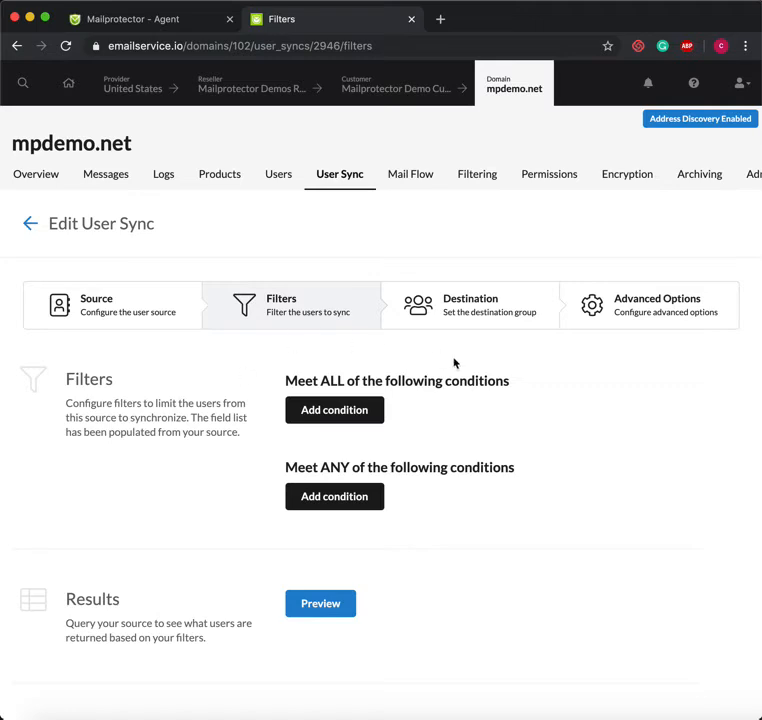
{"action": "left_click", "coordinate": [340, 412]}
{"action": "left_click", "coordinate": [332, 423]}
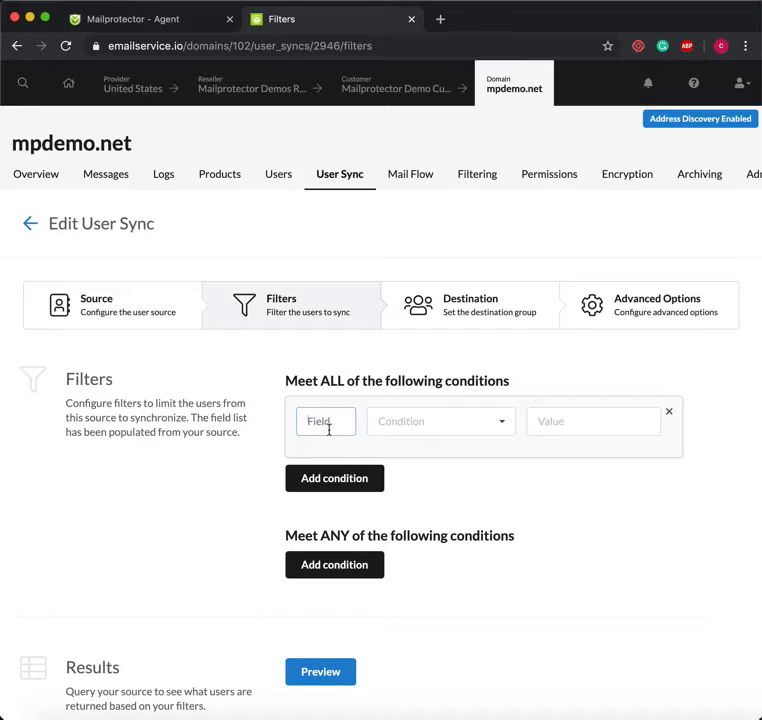
{"action": "left_click", "coordinate": [670, 416]}
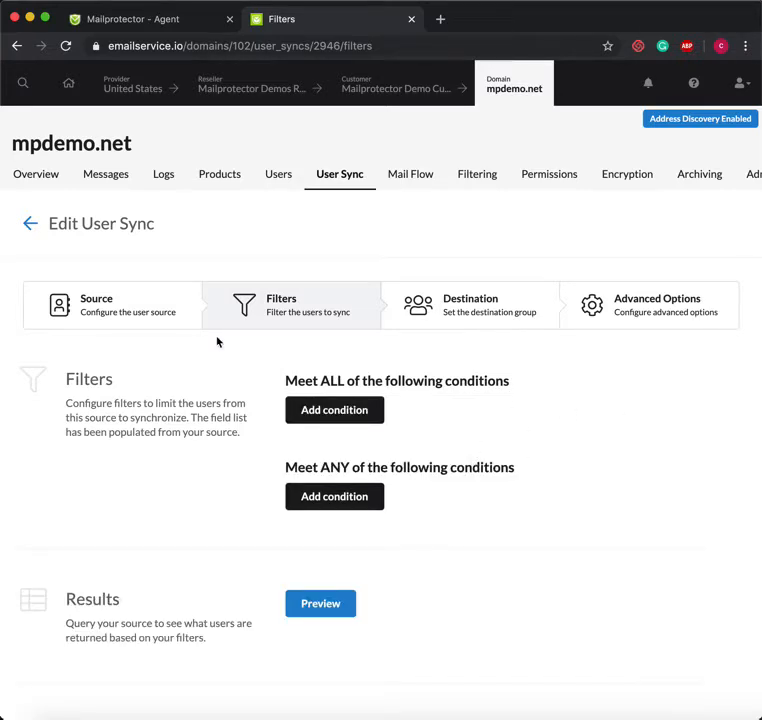
{"action": "left_click", "coordinate": [350, 419]}
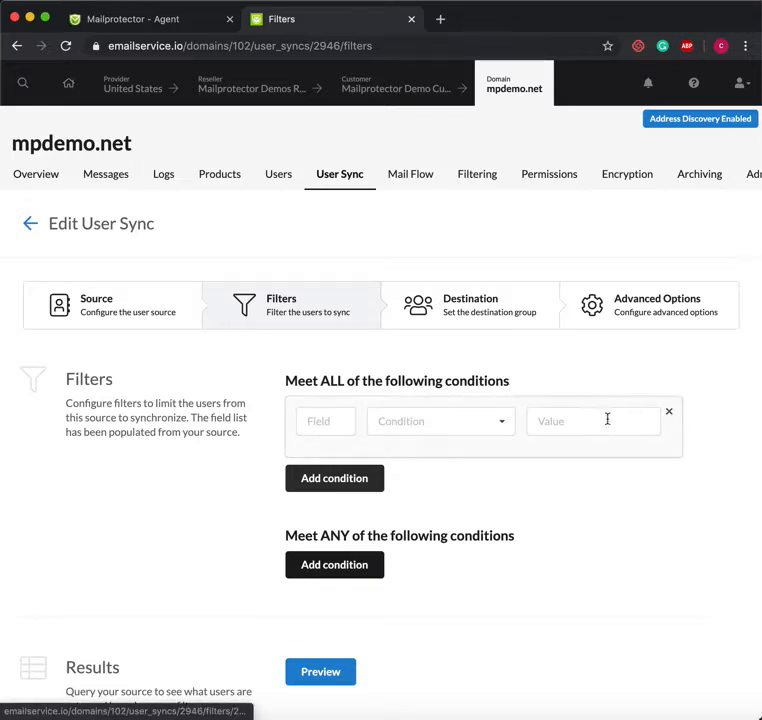
{"action": "left_click", "coordinate": [422, 419]}
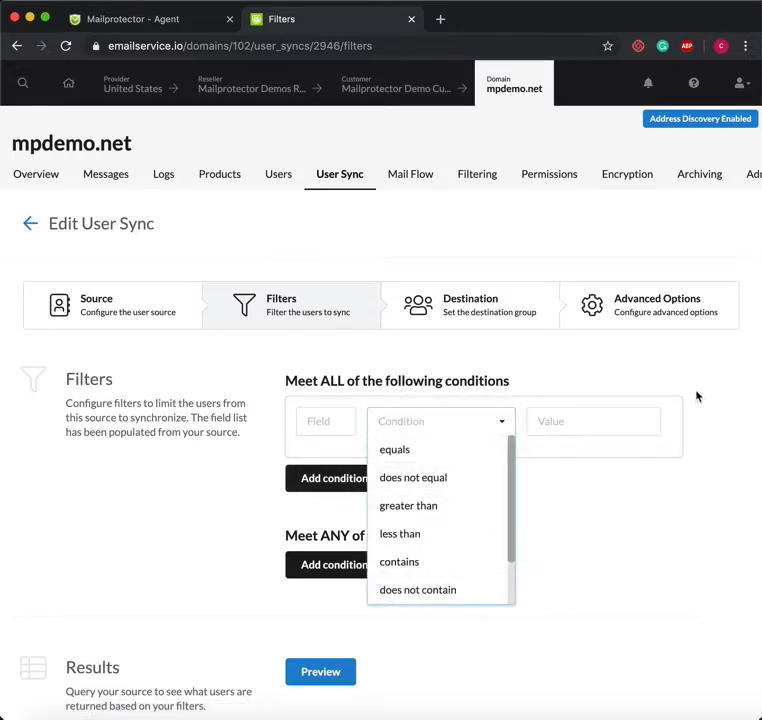
{"action": "left_click", "coordinate": [669, 411]}
{"action": "left_click", "coordinate": [511, 316]}
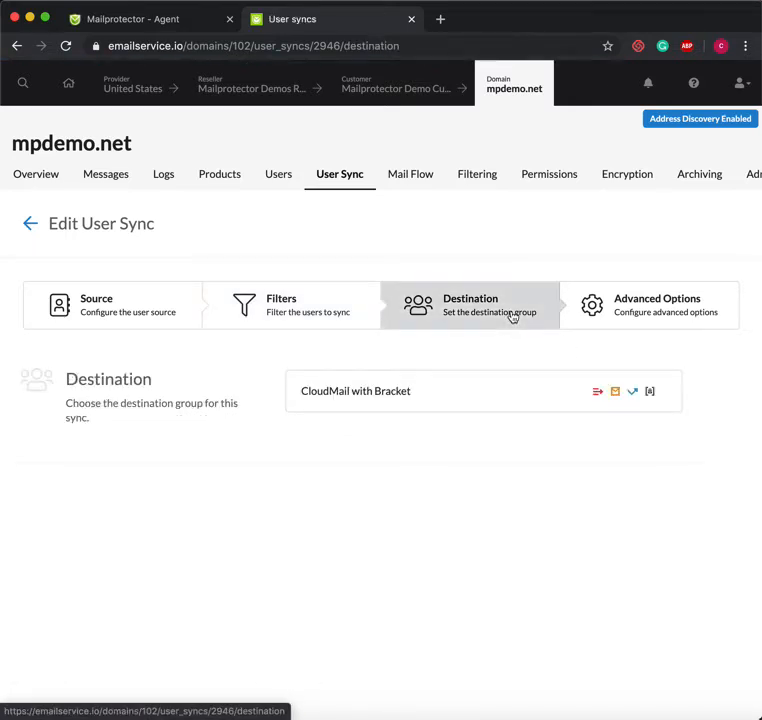
{"action": "left_click", "coordinate": [480, 396]}
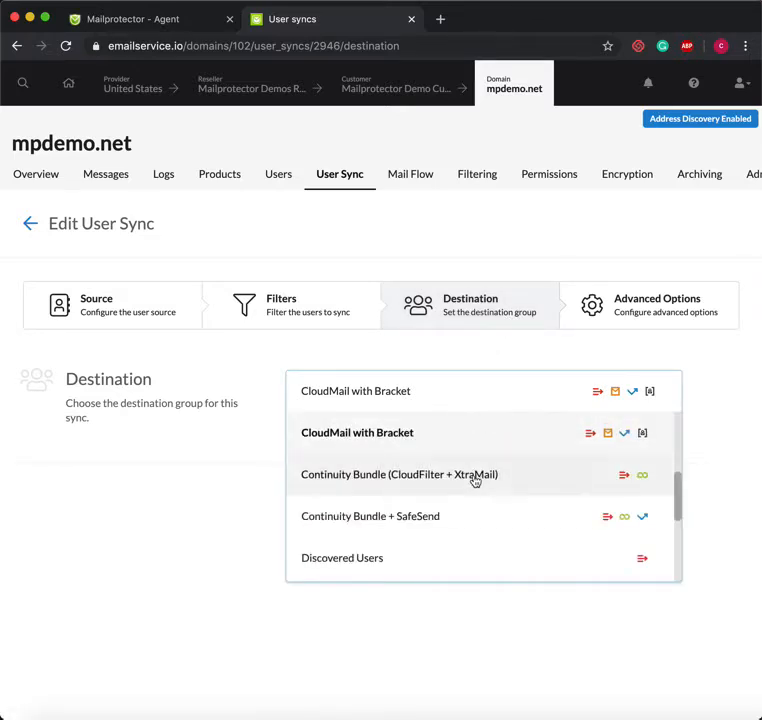
{"action": "scroll", "coordinate": [475, 482], "scroll_direction": "up", "scroll_amount": 1}
{"action": "scroll", "coordinate": [475, 481], "scroll_direction": "up", "scroll_amount": 3}
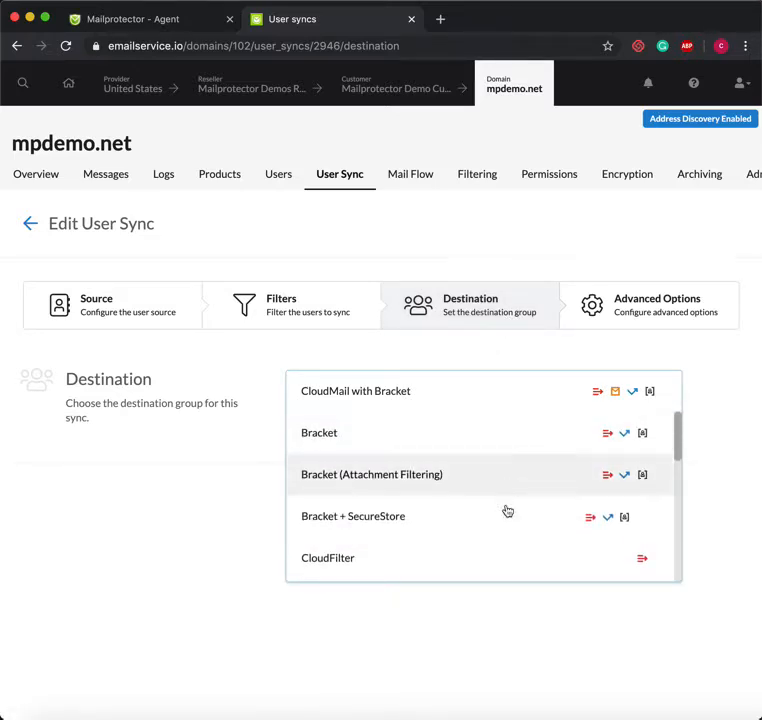
{"action": "scroll", "coordinate": [505, 540], "scroll_direction": "down", "scroll_amount": 1}
{"action": "scroll", "coordinate": [505, 550], "scroll_direction": "down", "scroll_amount": 5}
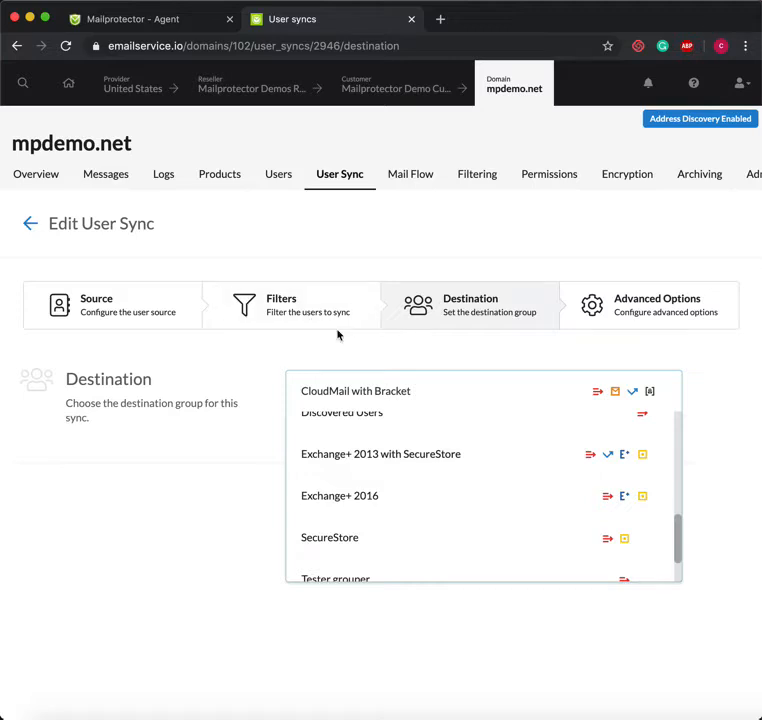
{"action": "left_click", "coordinate": [638, 311]}
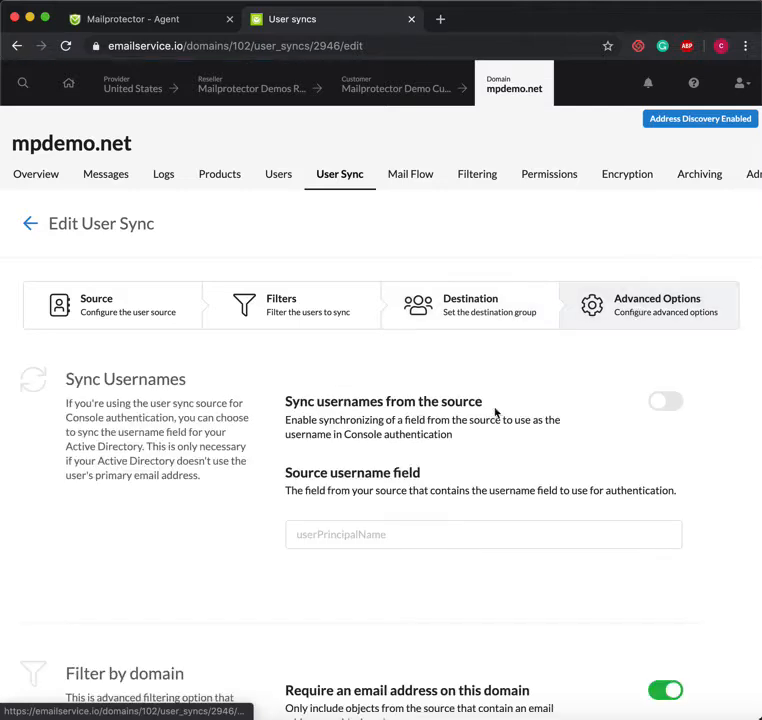
{"action": "scroll", "coordinate": [494, 420], "scroll_direction": "down", "scroll_amount": 2}
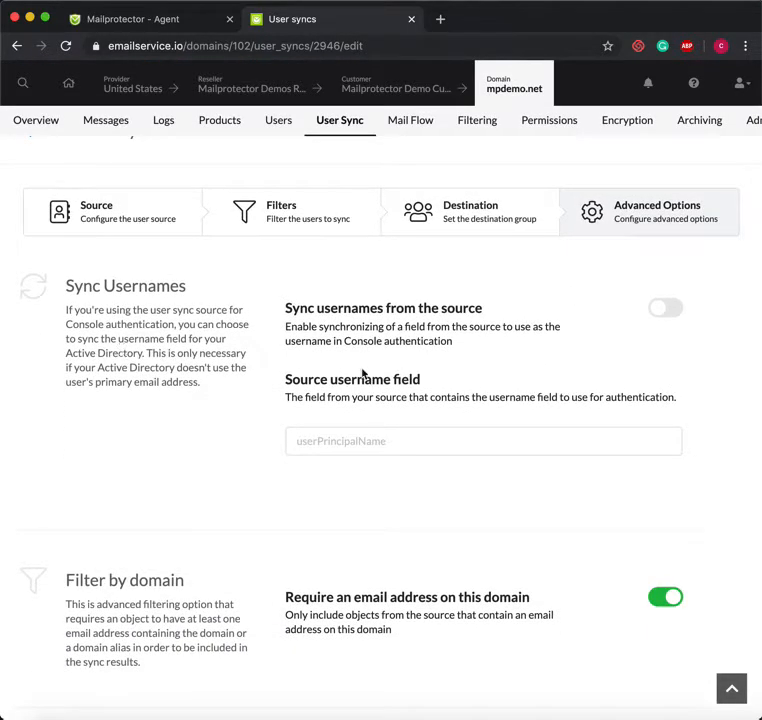
{"action": "scroll", "coordinate": [362, 372], "scroll_direction": "down", "scroll_amount": 1}
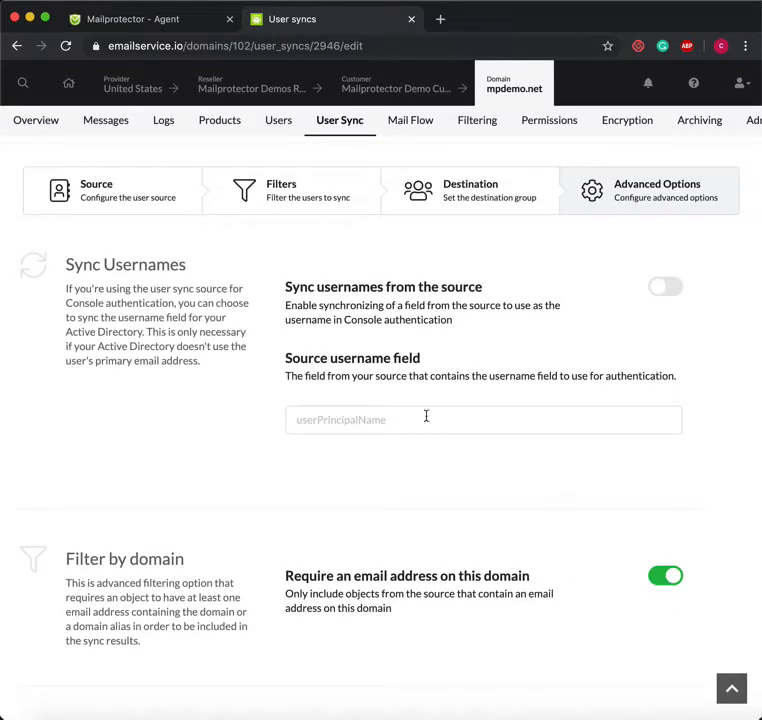
{"action": "scroll", "coordinate": [426, 415], "scroll_direction": "up", "scroll_amount": 3}
{"action": "double_click", "coordinate": [87, 141]}
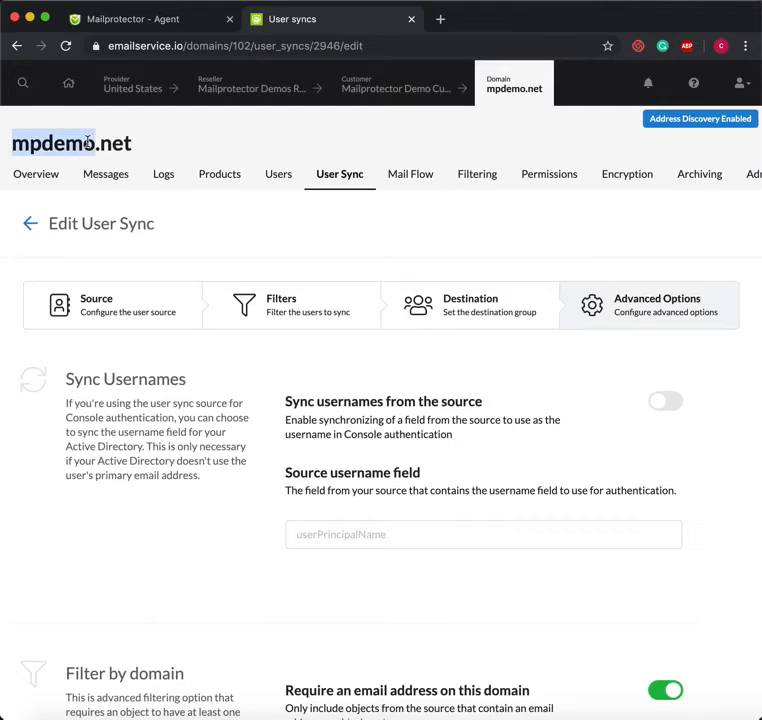
{"action": "triple_click", "coordinate": [87, 142]}
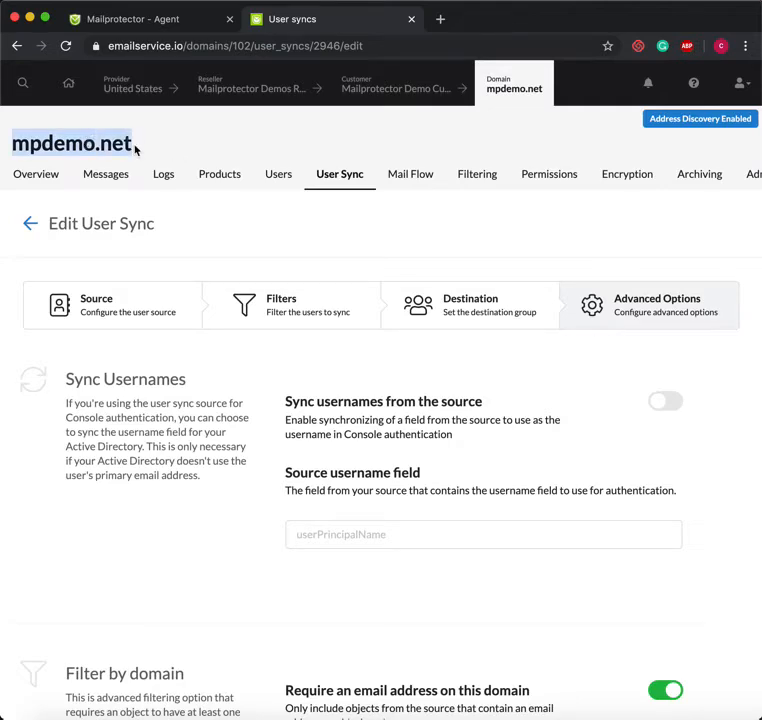
{"action": "scroll", "coordinate": [304, 264], "scroll_direction": "down", "scroll_amount": 2}
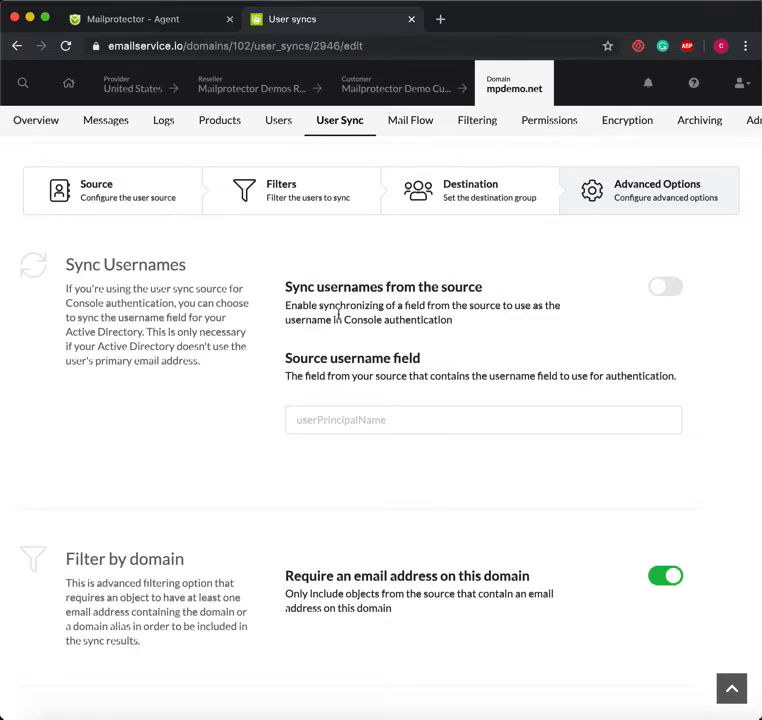
{"action": "scroll", "coordinate": [340, 316], "scroll_direction": "up", "scroll_amount": 2}
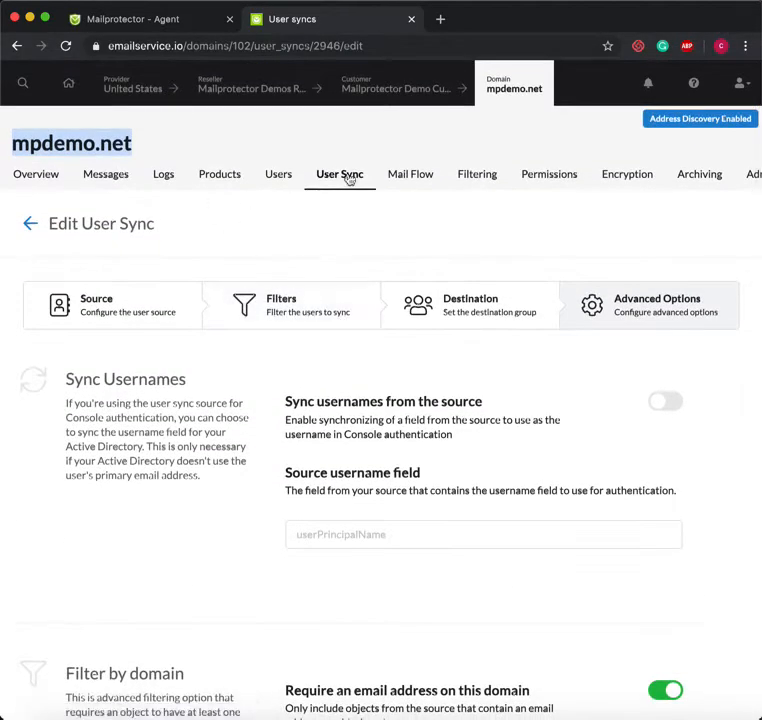
Return to the mpdemo.net User Sync overview and scroll down to Manual Sync
{"action": "left_click", "coordinate": [340, 174]}
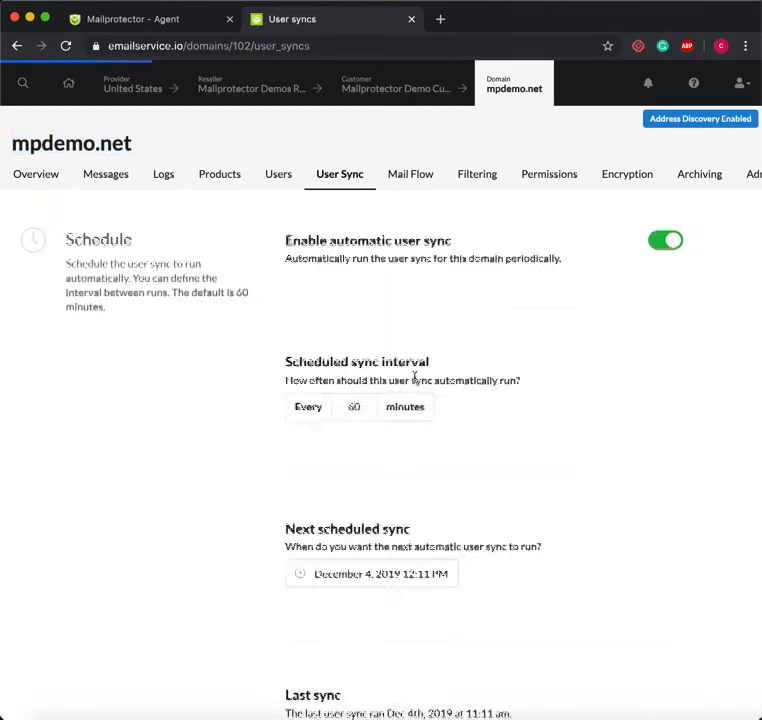
{"action": "scroll", "coordinate": [415, 382], "scroll_direction": "down", "scroll_amount": 3}
{"action": "scroll", "coordinate": [415, 382], "scroll_direction": "down", "scroll_amount": 10}
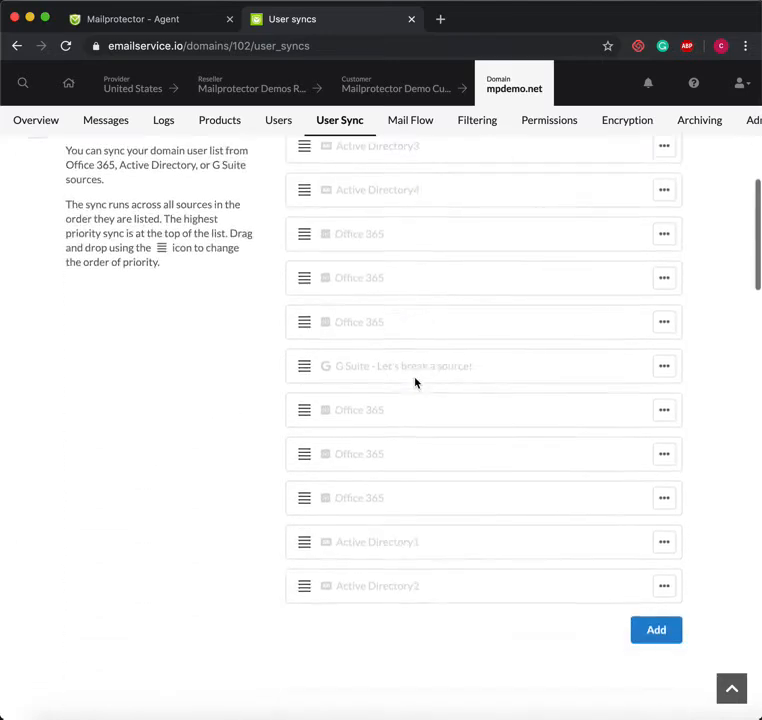
{"action": "scroll", "coordinate": [415, 382], "scroll_direction": "down", "scroll_amount": 1}
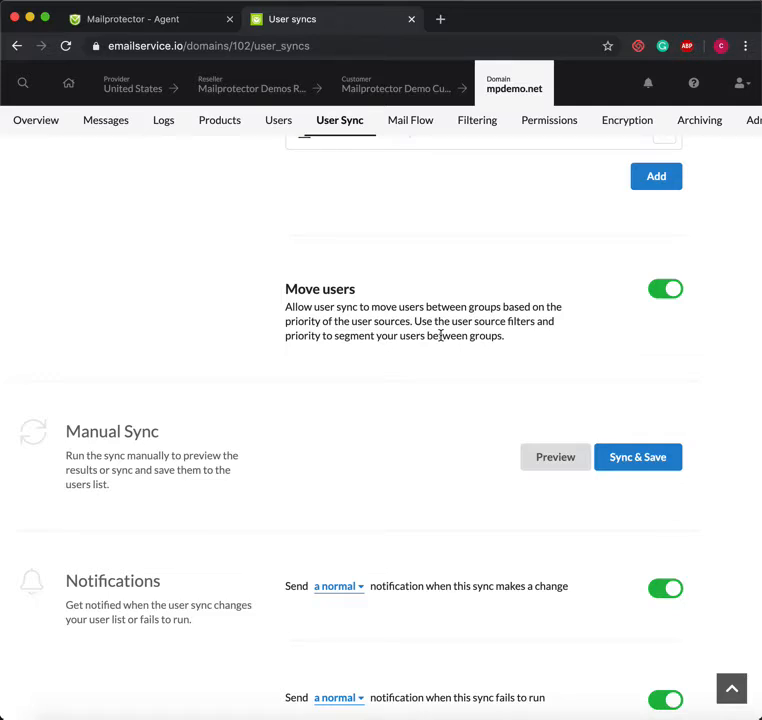
{"action": "scroll", "coordinate": [344, 498], "scroll_direction": "down", "scroll_amount": 3}
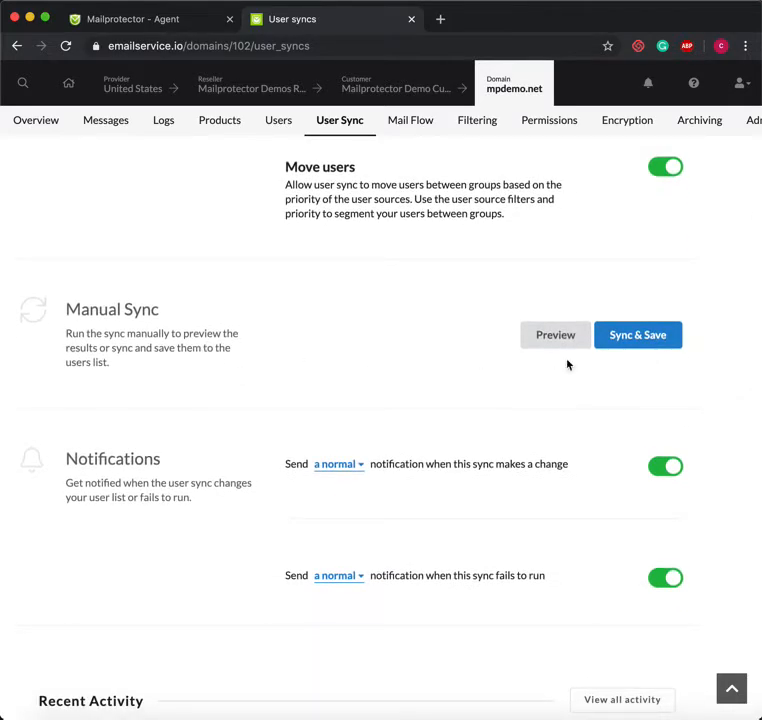
{"action": "scroll", "coordinate": [567, 365], "scroll_direction": "up", "scroll_amount": 10}
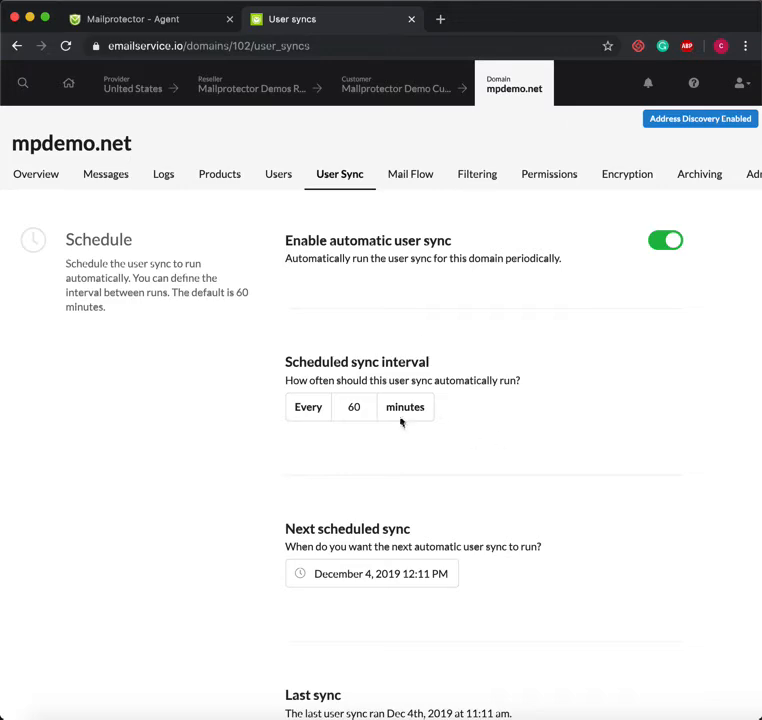
{"action": "scroll", "coordinate": [493, 429], "scroll_direction": "down", "scroll_amount": 10}
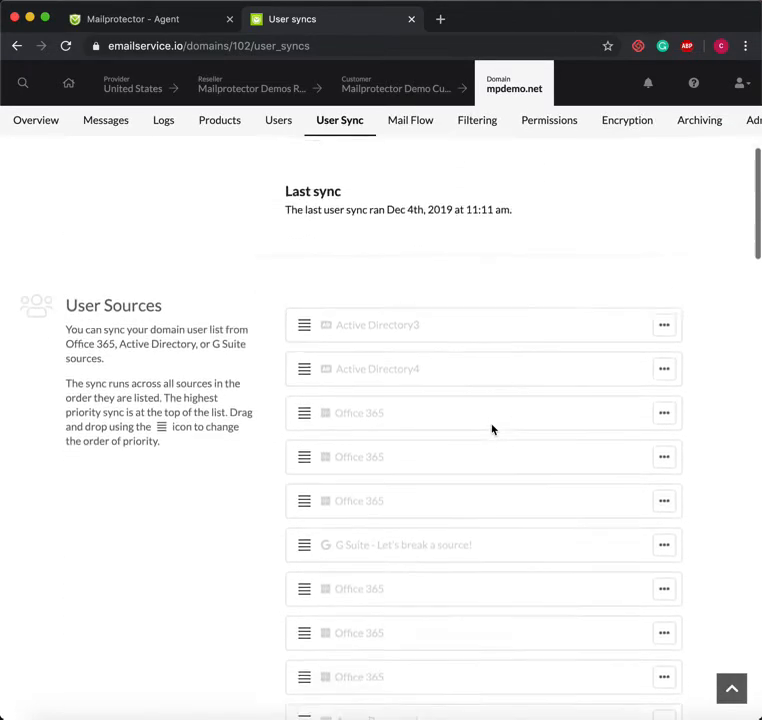
{"action": "scroll", "coordinate": [492, 429], "scroll_direction": "down", "scroll_amount": 10}
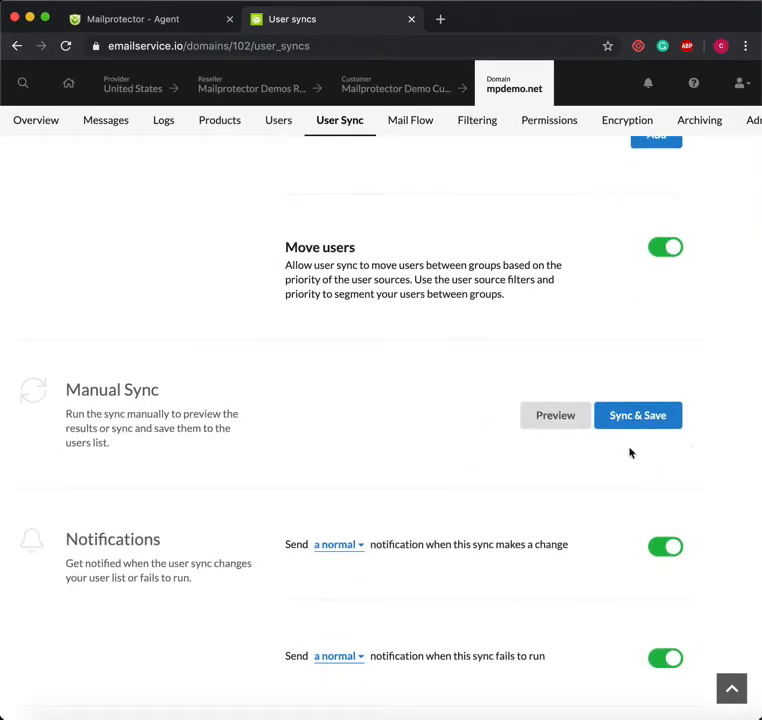
Run a manual sync preview, which lists 0 pending actions
{"action": "left_click", "coordinate": [548, 415]}
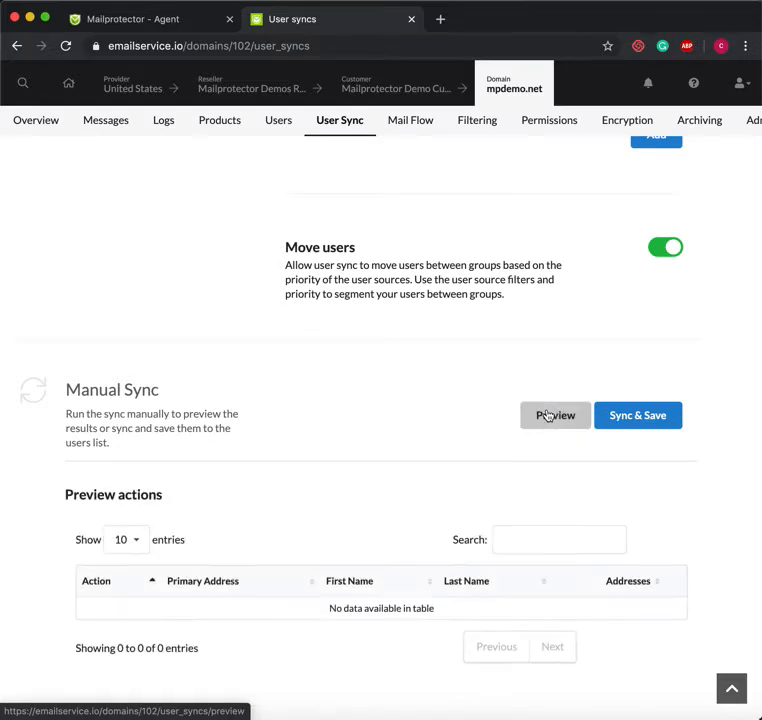
{"action": "scroll", "coordinate": [548, 414], "scroll_direction": "down", "scroll_amount": 2}
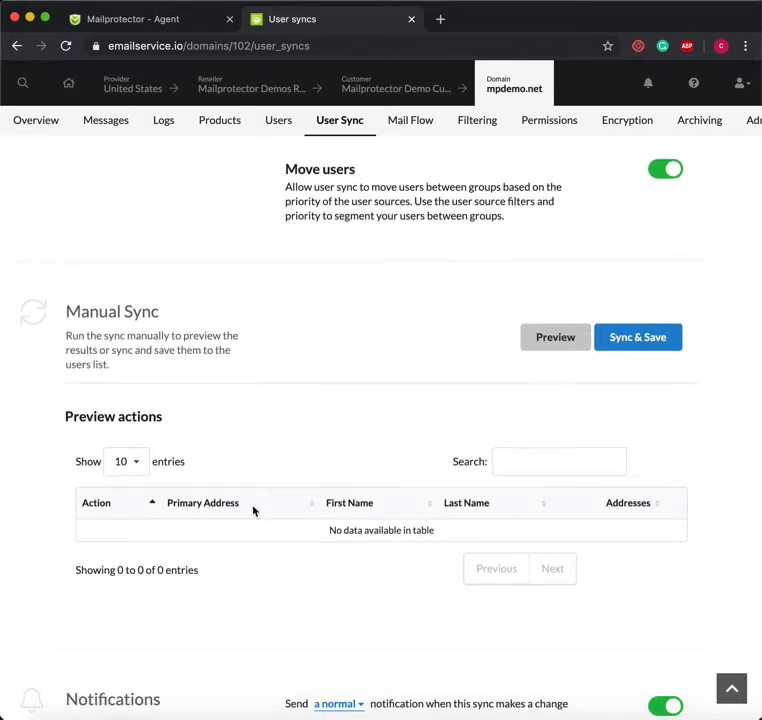
{"action": "scroll", "coordinate": [366, 478], "scroll_direction": "up", "scroll_amount": 5}
{"action": "scroll", "coordinate": [366, 478], "scroll_direction": "up", "scroll_amount": 3}
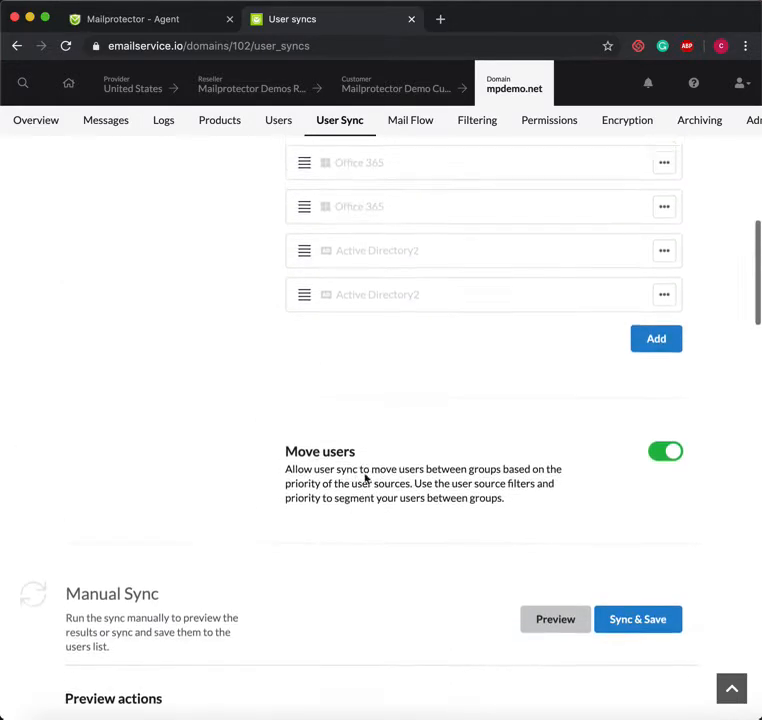
{"action": "scroll", "coordinate": [366, 478], "scroll_direction": "up", "scroll_amount": 6}
{"action": "scroll", "coordinate": [440, 248], "scroll_direction": "down", "scroll_amount": 1}
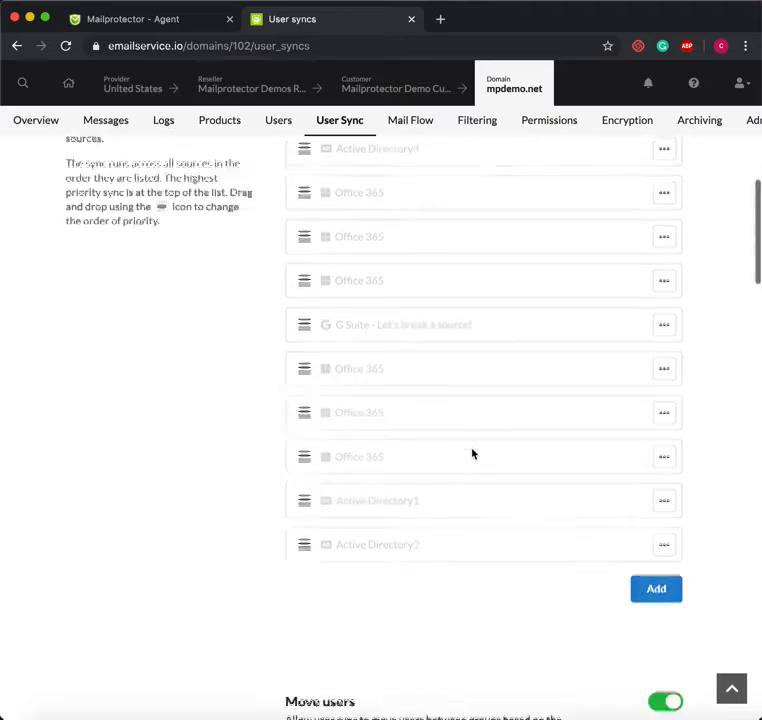
{"action": "scroll", "coordinate": [472, 454], "scroll_direction": "down", "scroll_amount": 20}
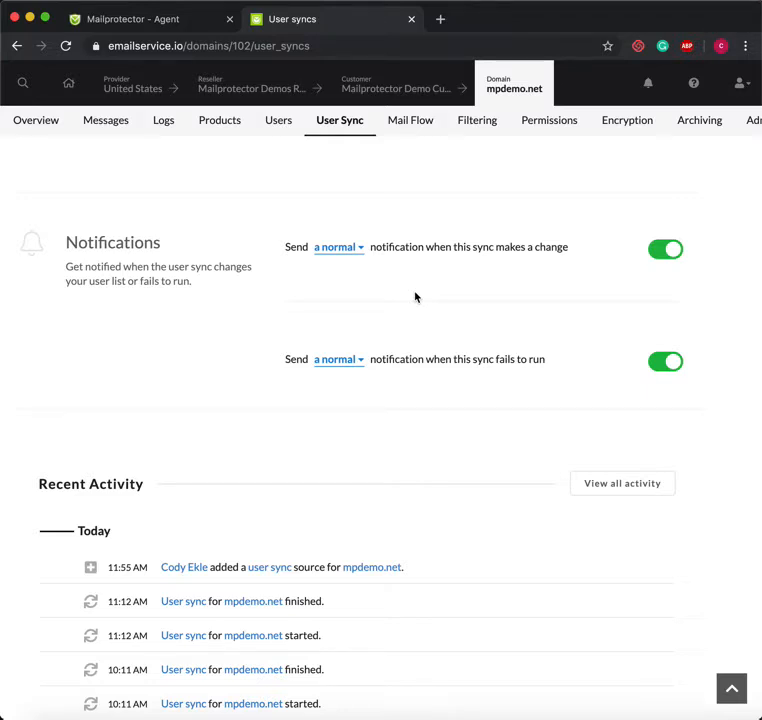
{"action": "scroll", "coordinate": [415, 297], "scroll_direction": "down", "scroll_amount": 2}
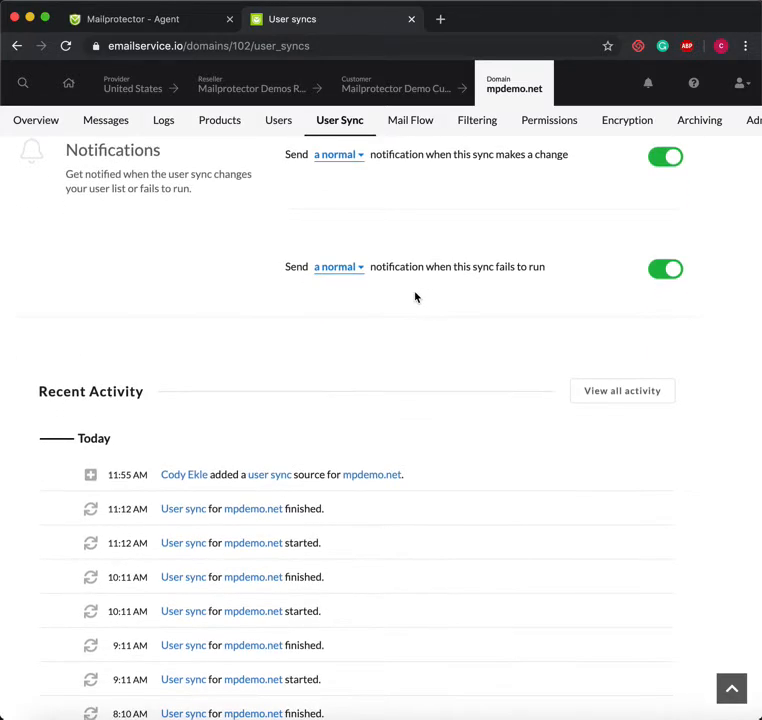
{"action": "scroll", "coordinate": [415, 297], "scroll_direction": "up", "scroll_amount": 2}
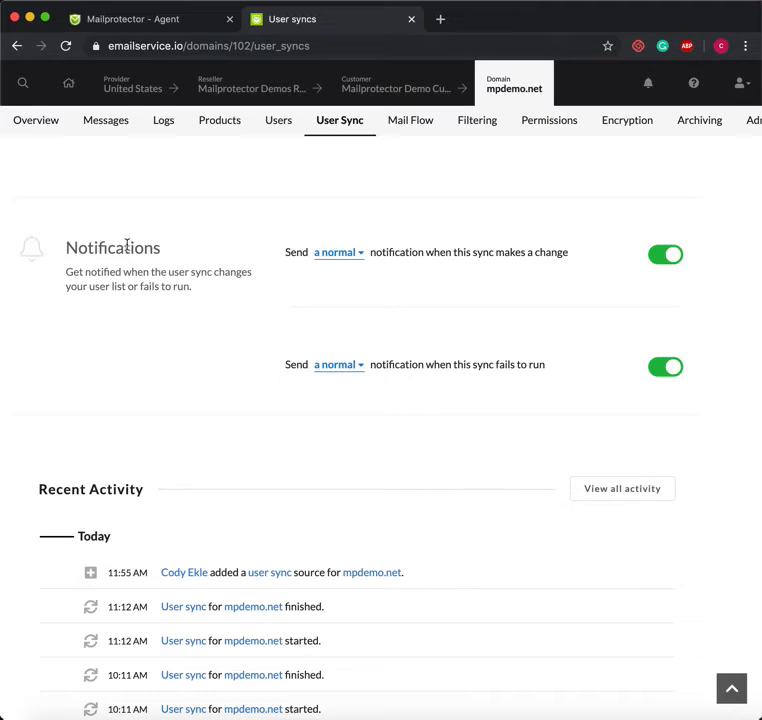
{"action": "scroll", "coordinate": [248, 352], "scroll_direction": "down", "scroll_amount": 5}
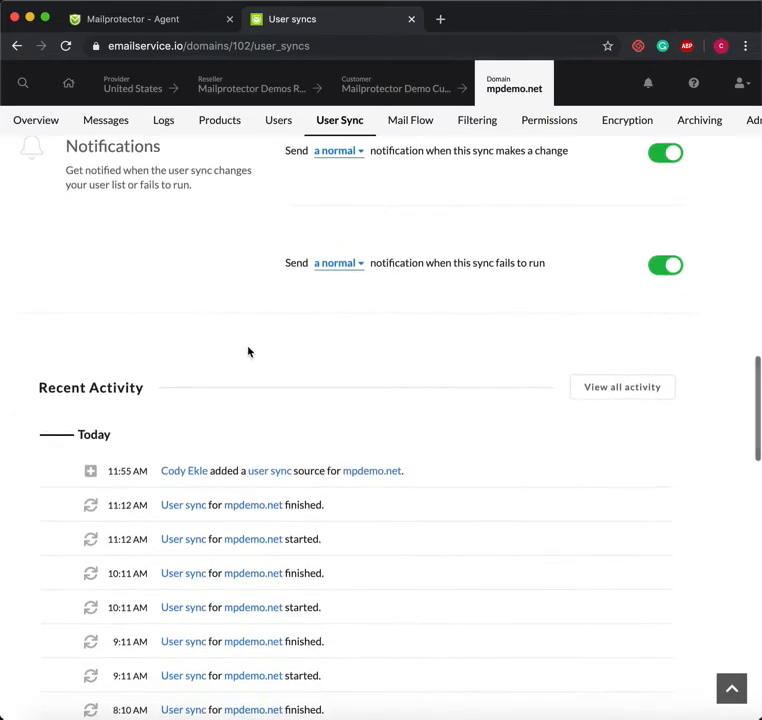
{"action": "scroll", "coordinate": [248, 352], "scroll_direction": "down", "scroll_amount": 1}
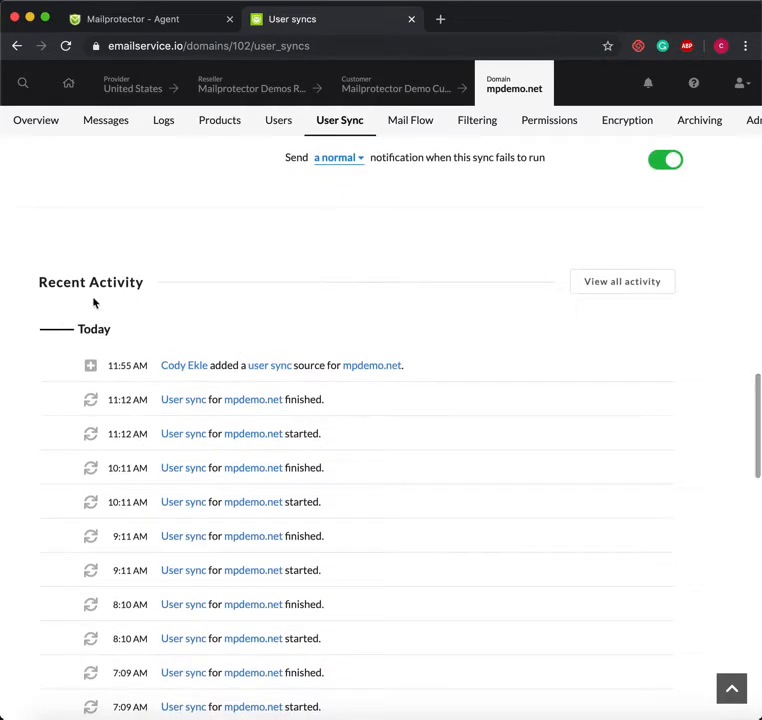
{"action": "scroll", "coordinate": [475, 415], "scroll_direction": "down", "scroll_amount": 5}
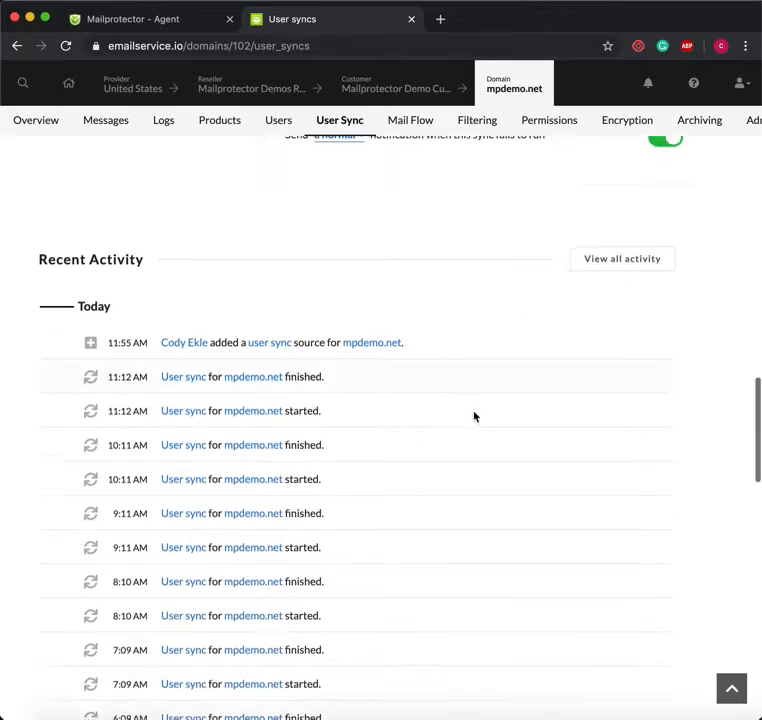
{"action": "scroll", "coordinate": [475, 415], "scroll_direction": "down", "scroll_amount": 15}
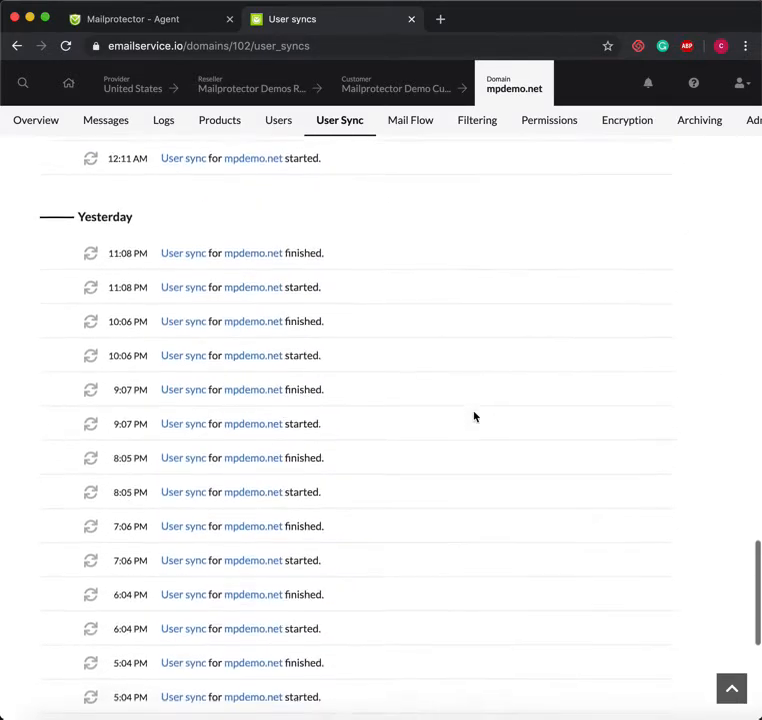
{"action": "scroll", "coordinate": [475, 415], "scroll_direction": "down", "scroll_amount": 5}
{"action": "scroll", "coordinate": [475, 415], "scroll_direction": "up", "scroll_amount": 15}
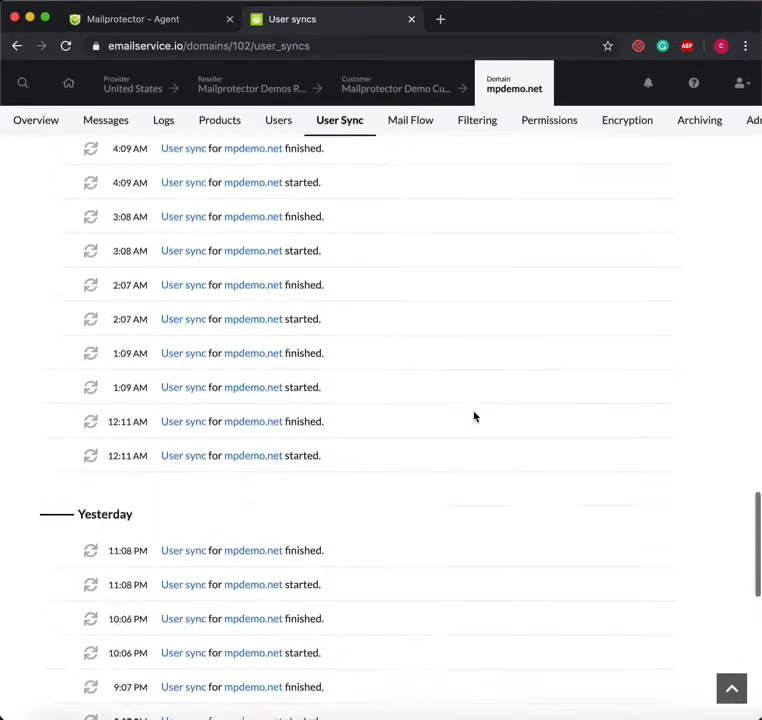
{"action": "scroll", "coordinate": [475, 417], "scroll_direction": "up", "scroll_amount": 10}
{"action": "scroll", "coordinate": [475, 413], "scroll_direction": "down", "scroll_amount": 3}
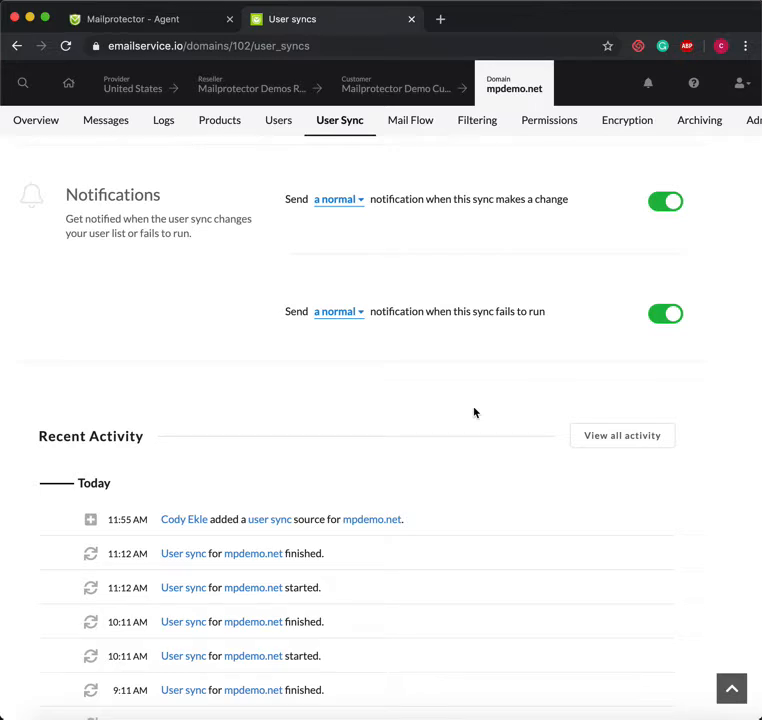
Open the full user sync activity log limited to the last 7 days (335 entries)
{"action": "left_click", "coordinate": [634, 440]}
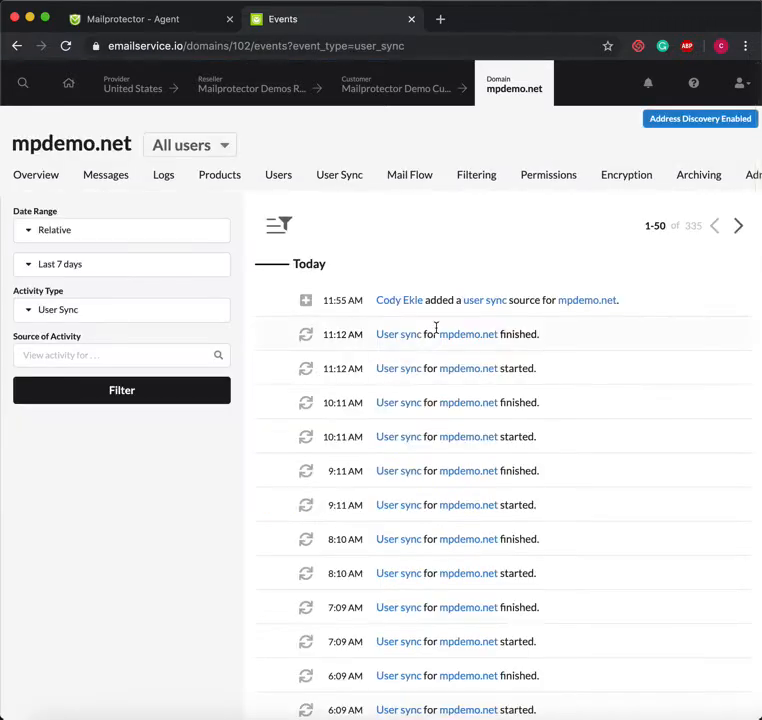
{"action": "left_click", "coordinate": [153, 266]}
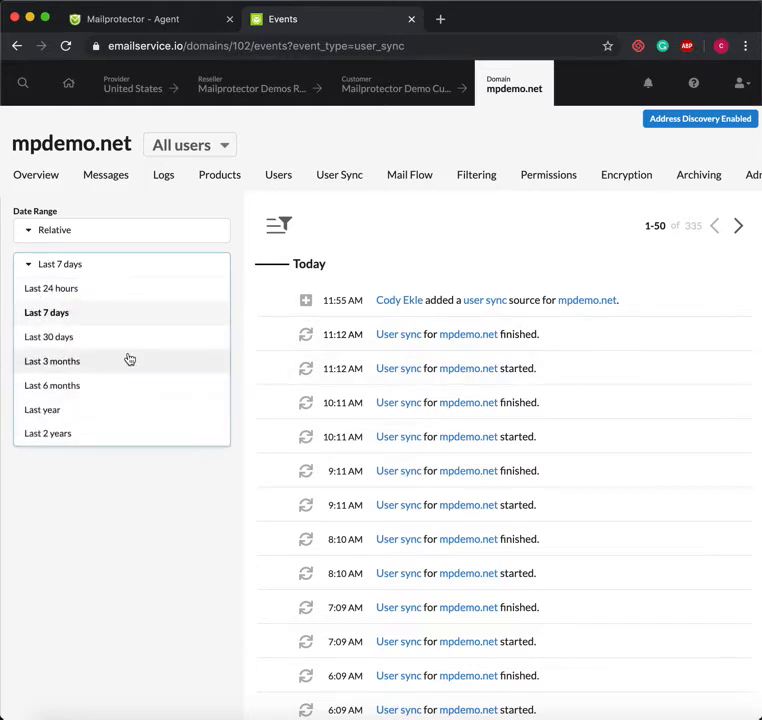
{"action": "scroll", "coordinate": [129, 359], "scroll_direction": "down", "scroll_amount": 1}
{"action": "left_click", "coordinate": [111, 510]}
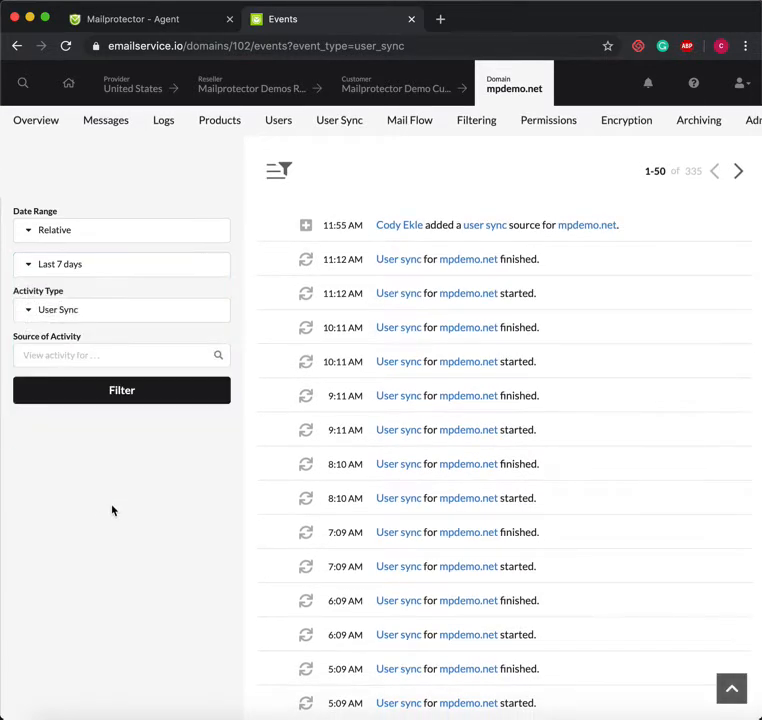
{"action": "scroll", "coordinate": [240, 445], "scroll_direction": "up", "scroll_amount": 1}
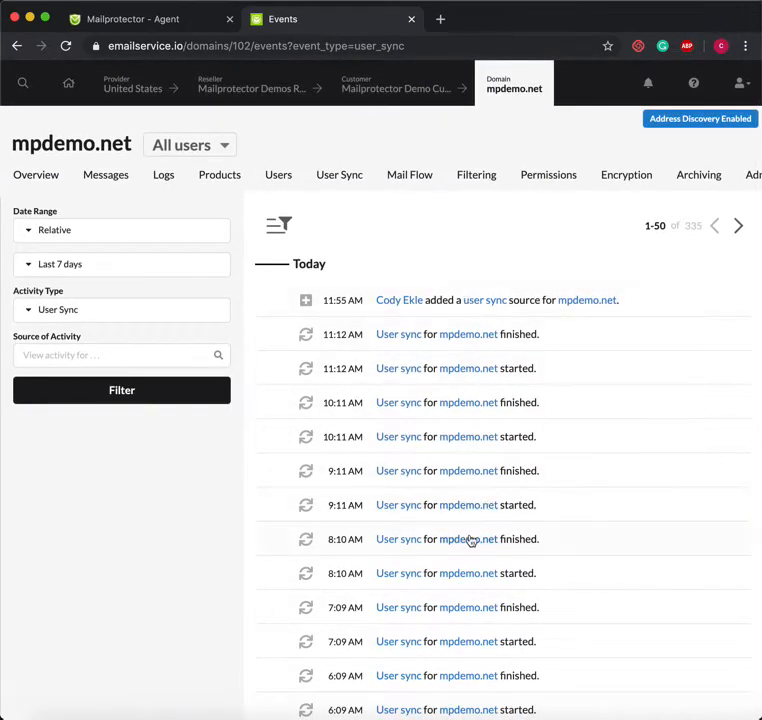
Return to the User Sync settings and glance at the first source's actions menu
{"action": "left_click", "coordinate": [352, 185]}
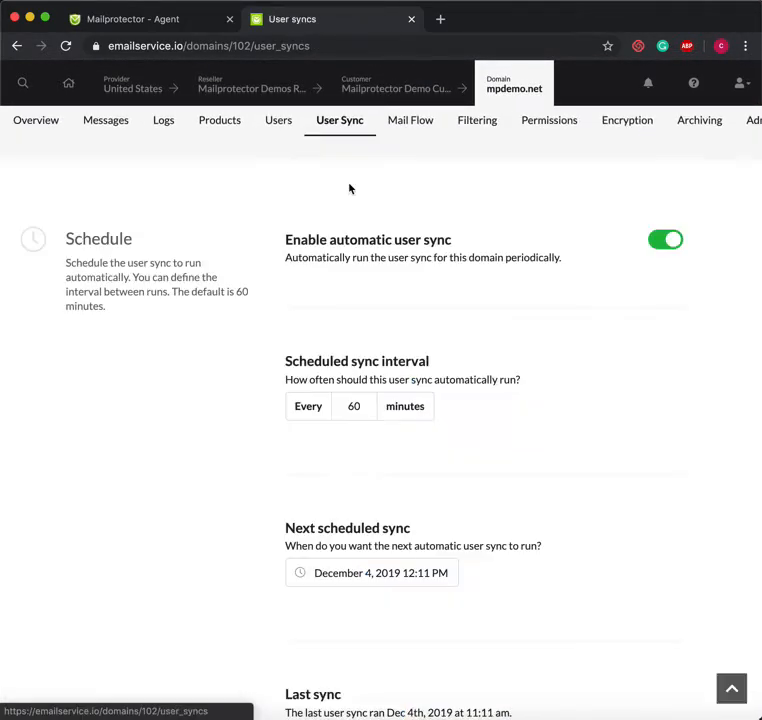
{"action": "scroll", "coordinate": [444, 380], "scroll_direction": "down", "scroll_amount": 10}
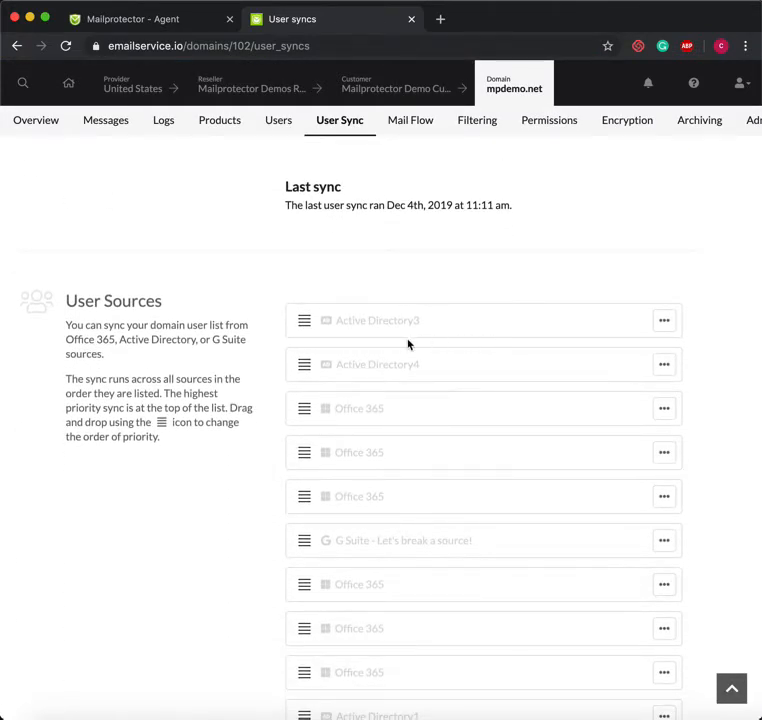
{"action": "left_click", "coordinate": [663, 323]}
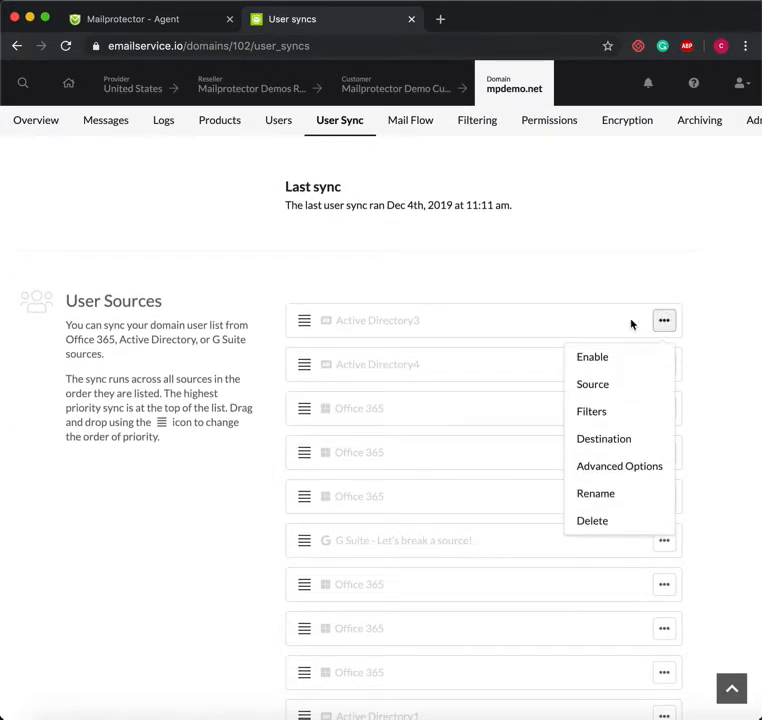
{"action": "left_click", "coordinate": [625, 276]}
{"action": "scroll", "coordinate": [625, 276], "scroll_direction": "down", "scroll_amount": 7}
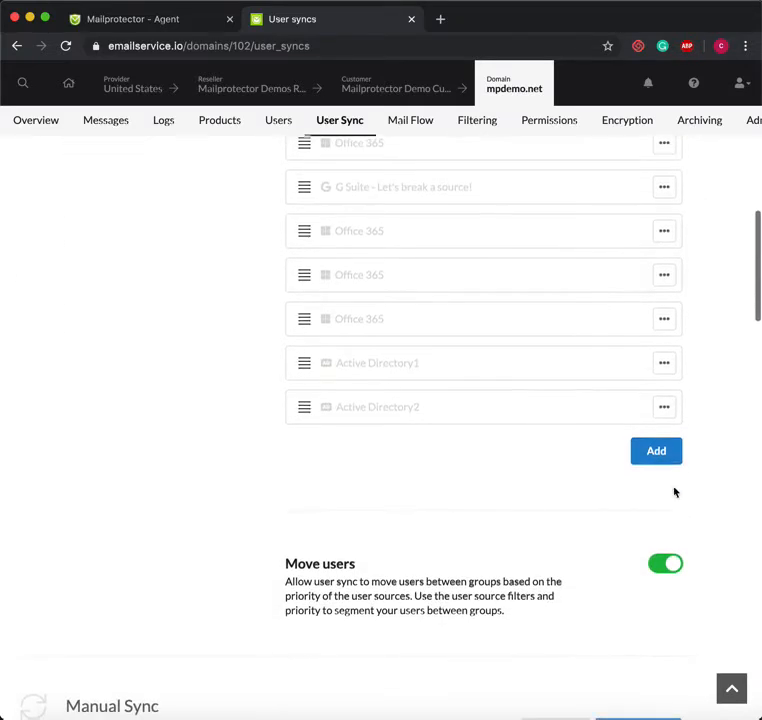
Add an Active Directory user source and proceed to its Filters step
{"action": "left_click", "coordinate": [656, 451]}
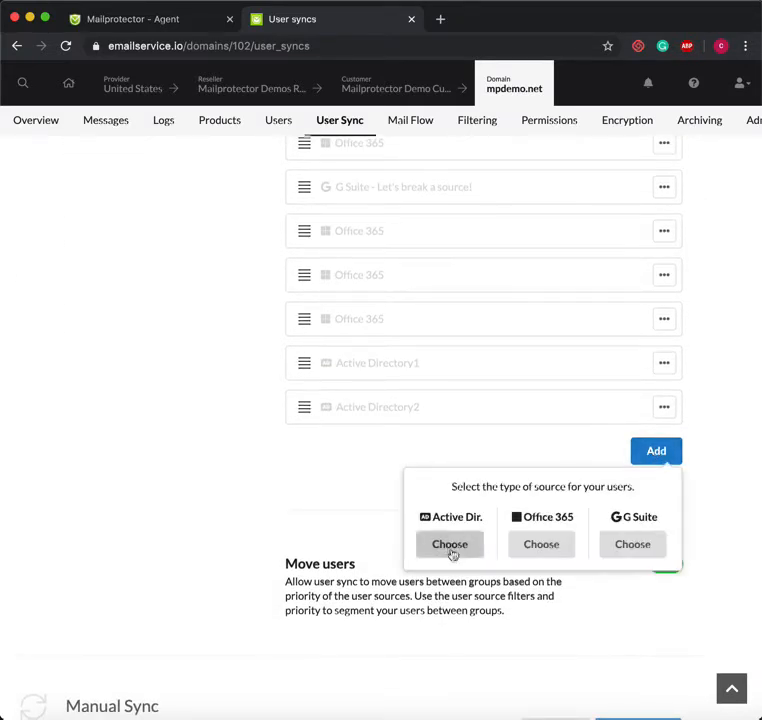
{"action": "left_click", "coordinate": [450, 545]}
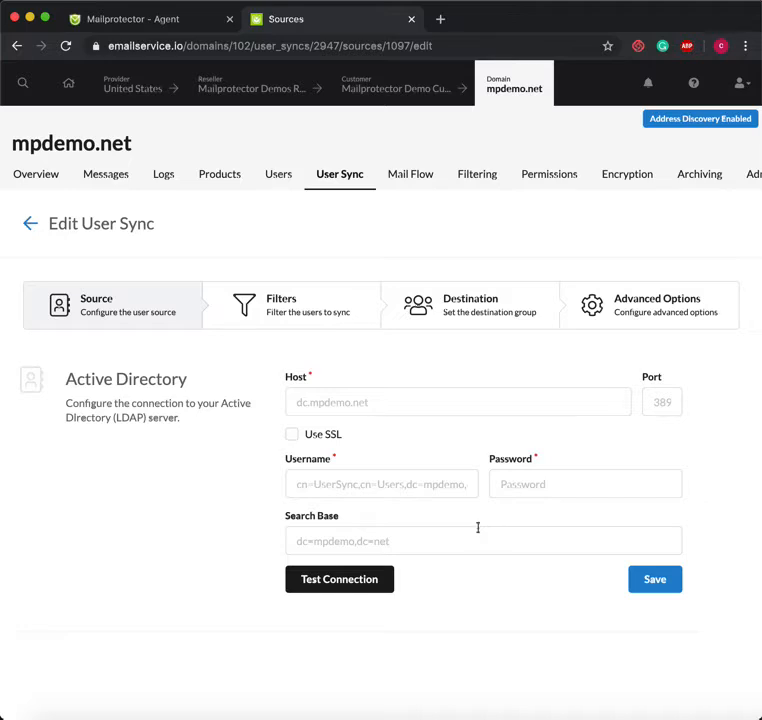
{"action": "left_click", "coordinate": [321, 321]}
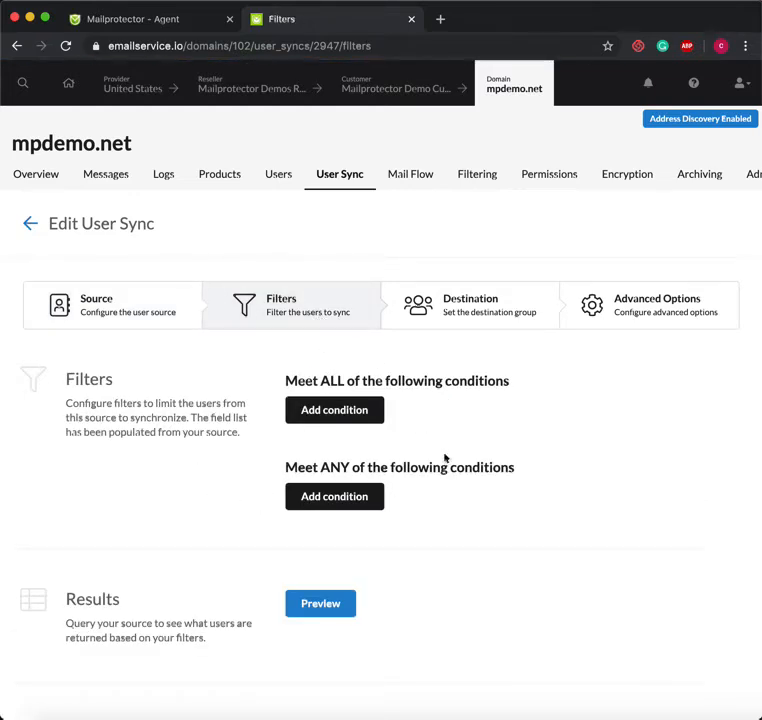
Add an empty Meet ALL condition, pass the CloudMail with Bracket destination, and reach Advanced Options
{"action": "left_click", "coordinate": [351, 407]}
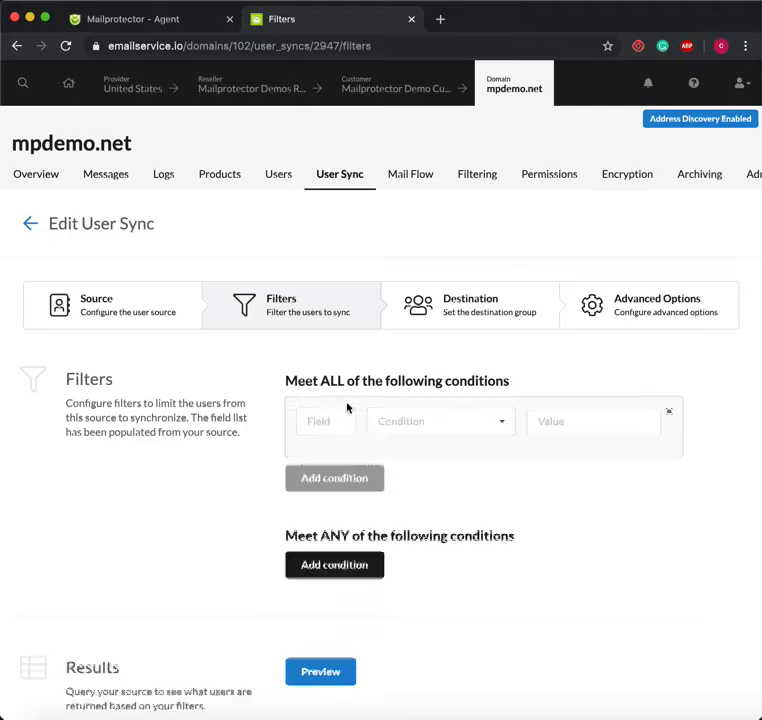
{"action": "left_click", "coordinate": [332, 423]}
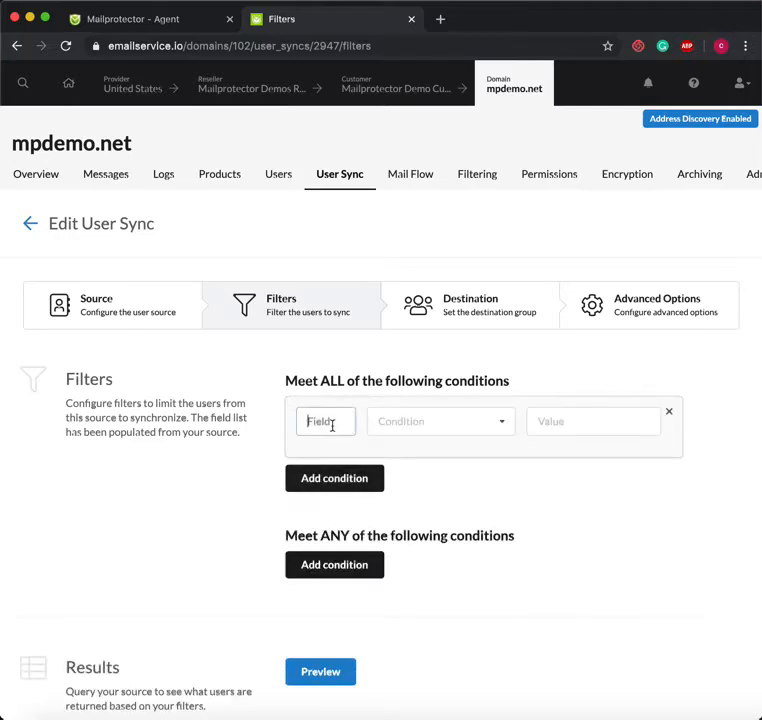
{"action": "left_click", "coordinate": [480, 328]}
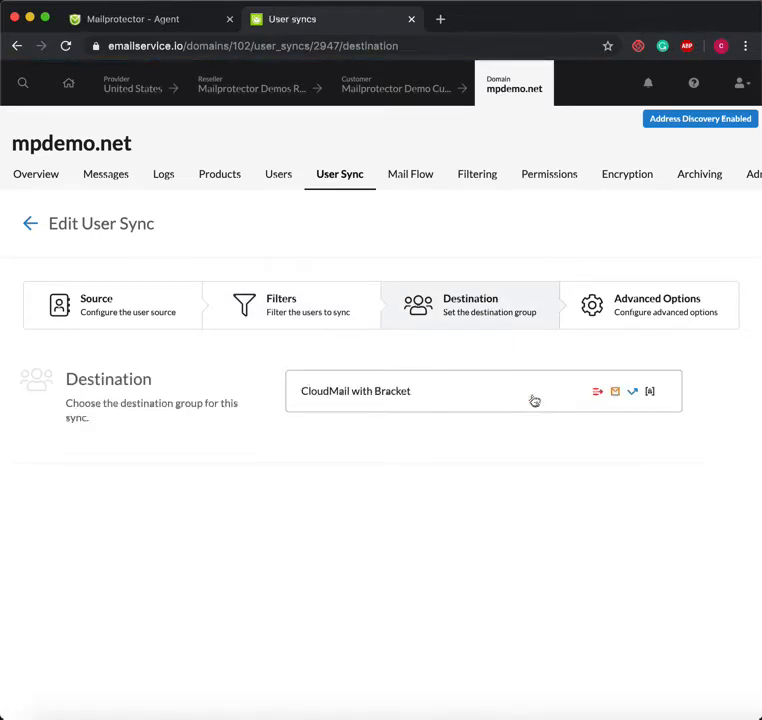
{"action": "left_click", "coordinate": [656, 309]}
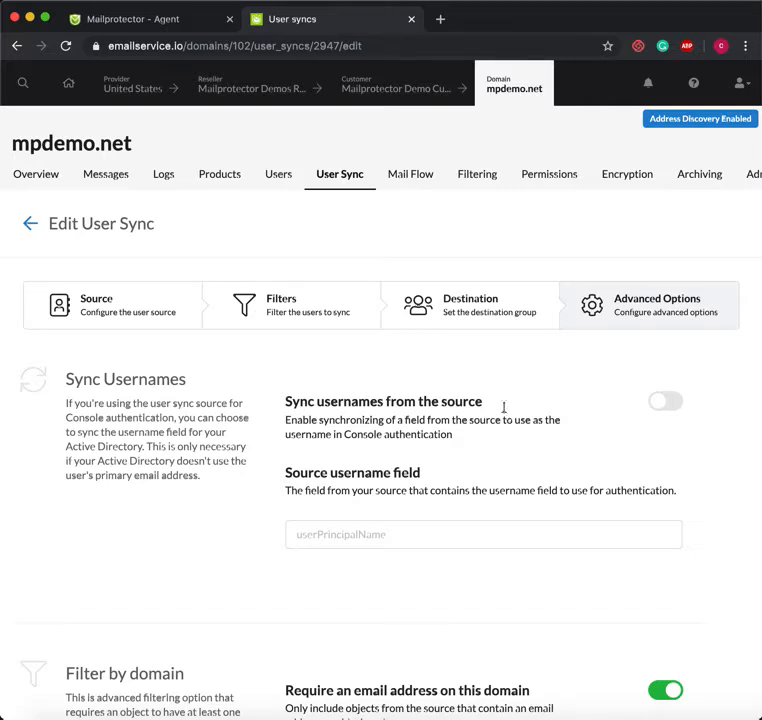
Go back to the mpdemo.net User Sync overview and scroll through its User Sources list
{"action": "left_click", "coordinate": [31, 226]}
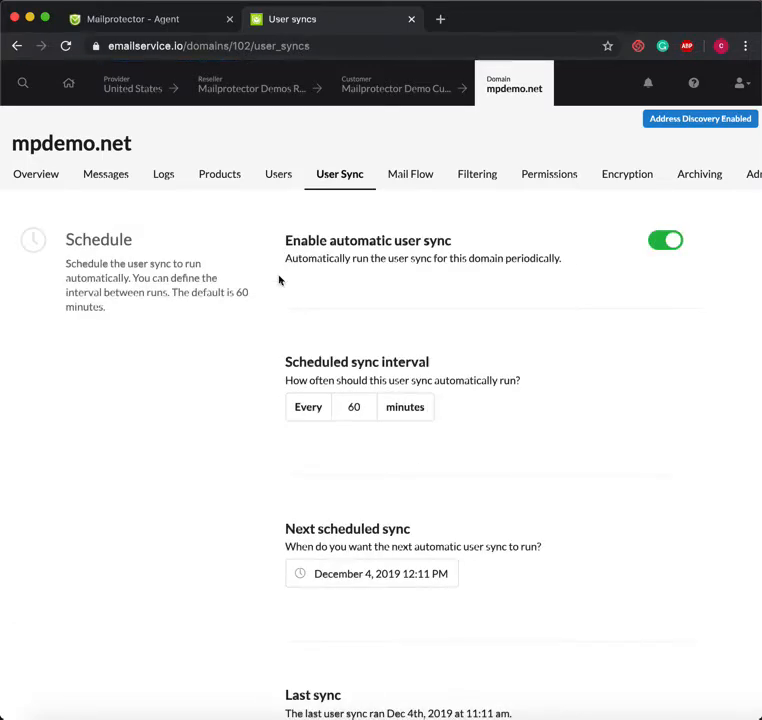
{"action": "scroll", "coordinate": [316, 395], "scroll_direction": "down", "scroll_amount": 10}
{"action": "scroll", "coordinate": [316, 397], "scroll_direction": "down", "scroll_amount": 2}
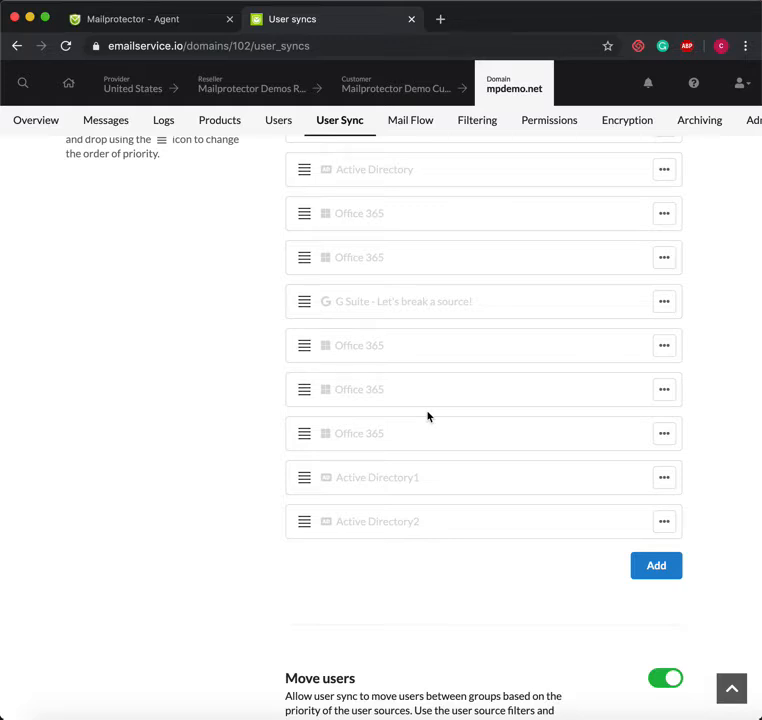
{"action": "scroll", "coordinate": [430, 405], "scroll_direction": "up", "scroll_amount": 10}
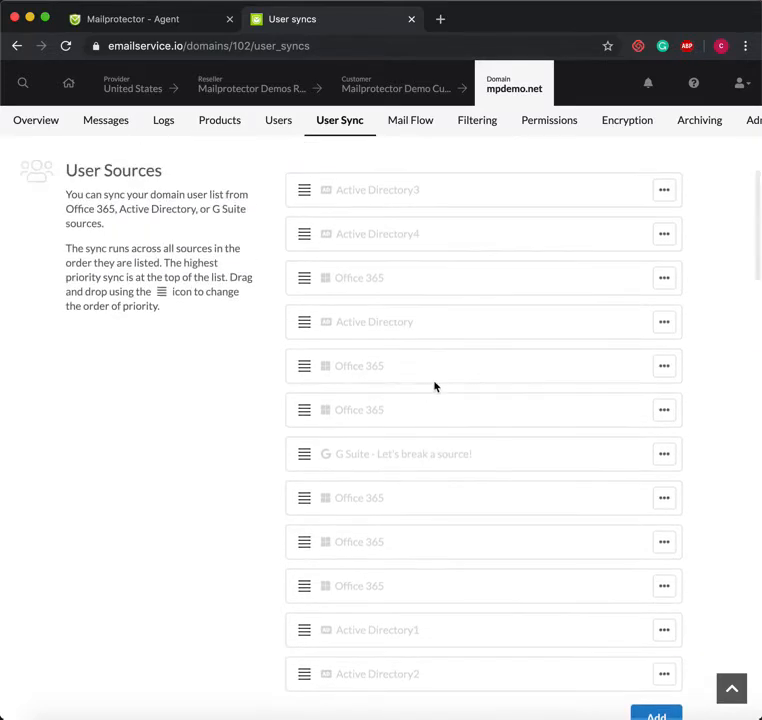
{"action": "scroll", "coordinate": [434, 386], "scroll_direction": "up", "scroll_amount": 5}
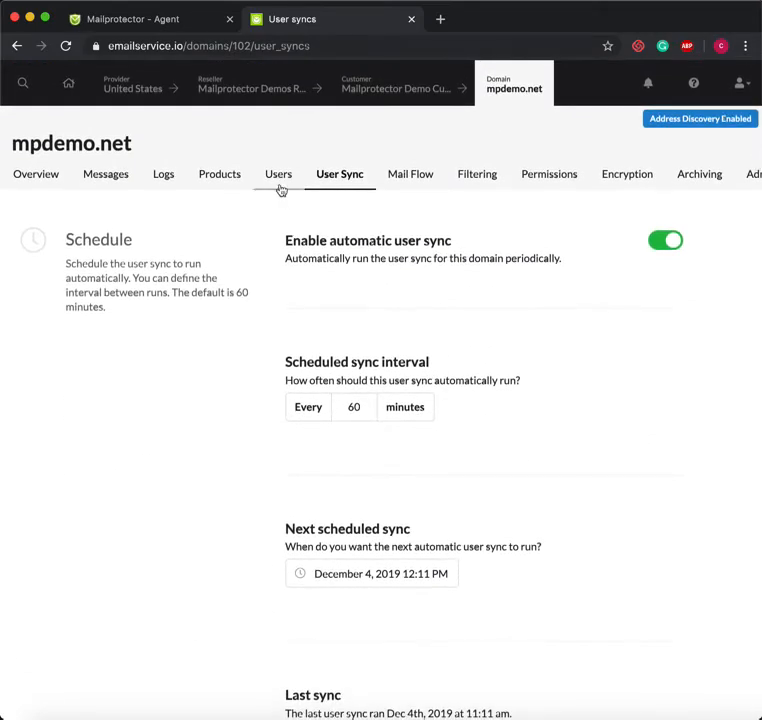
Open the mpdemo.net Users list and tick the header checkbox to select all 39 users
{"action": "left_click", "coordinate": [279, 184]}
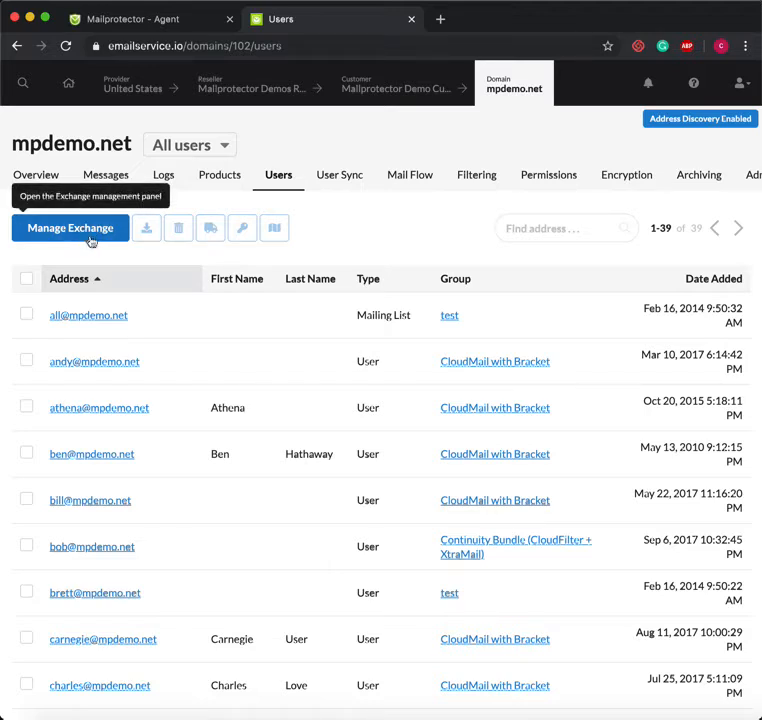
{"action": "left_click", "coordinate": [439, 84]}
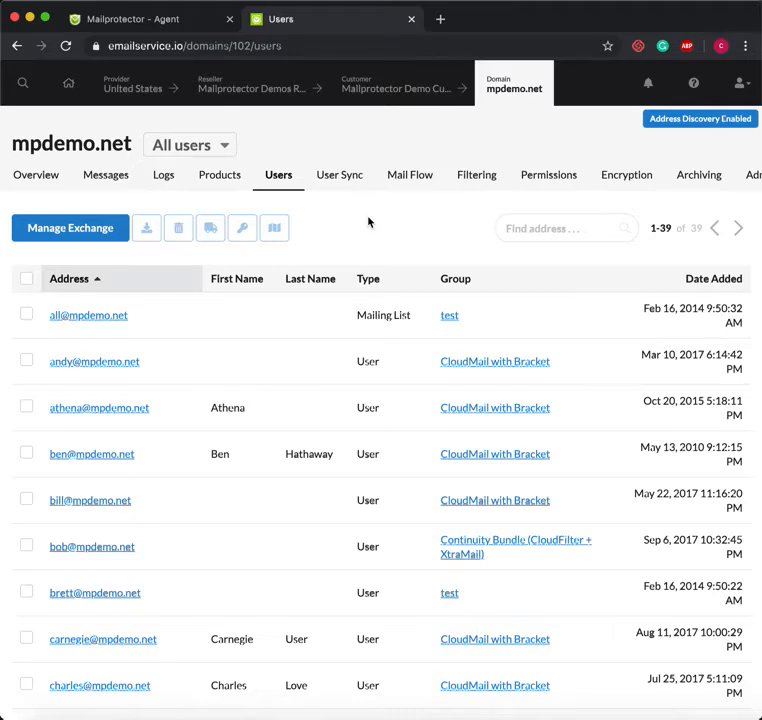
{"action": "scroll", "coordinate": [368, 222], "scroll_direction": "down", "scroll_amount": 2}
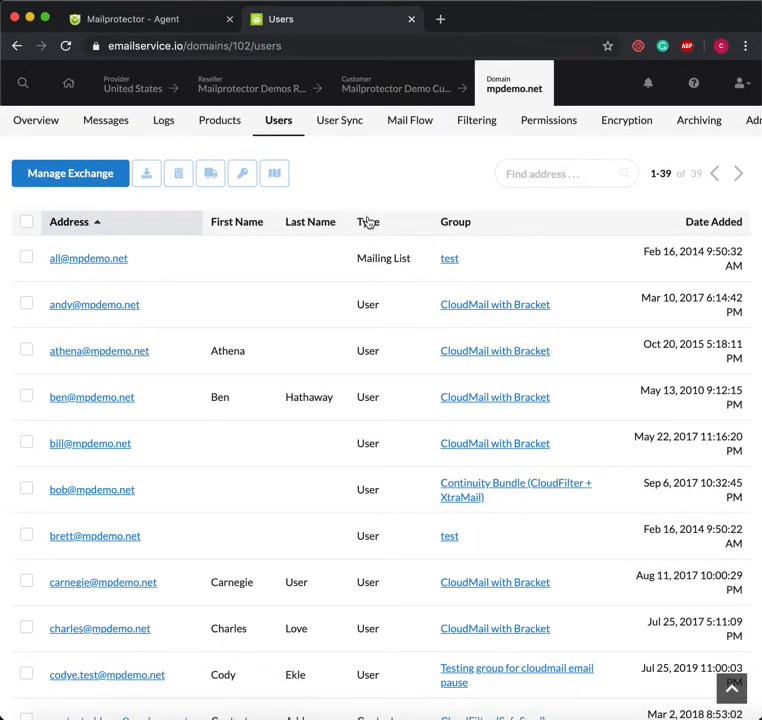
{"action": "left_click", "coordinate": [26, 223]}
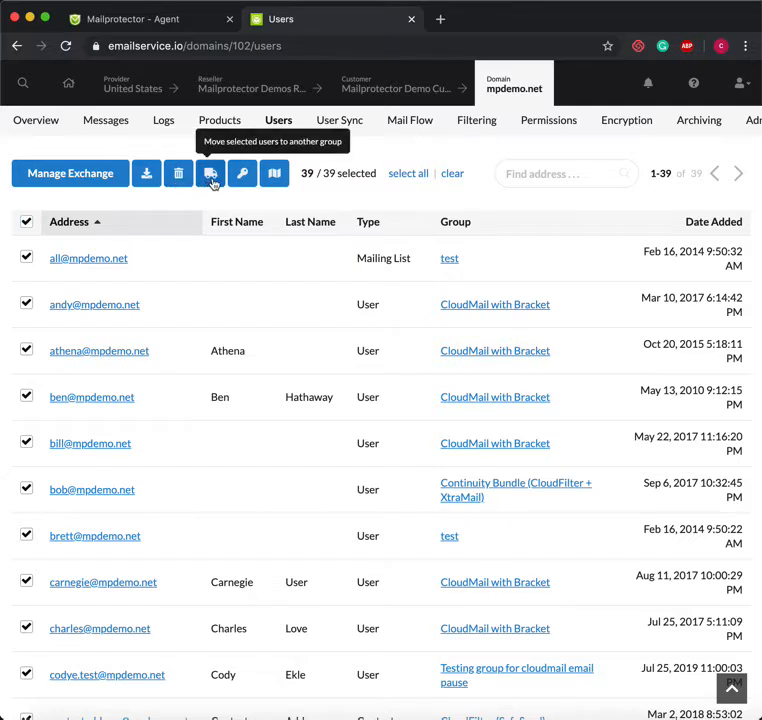
Change the selection so only the mailing list entry is ticked
{"action": "left_click", "coordinate": [22, 261]}
{"action": "left_click", "coordinate": [26, 221]}
{"action": "left_click", "coordinate": [26, 221]}
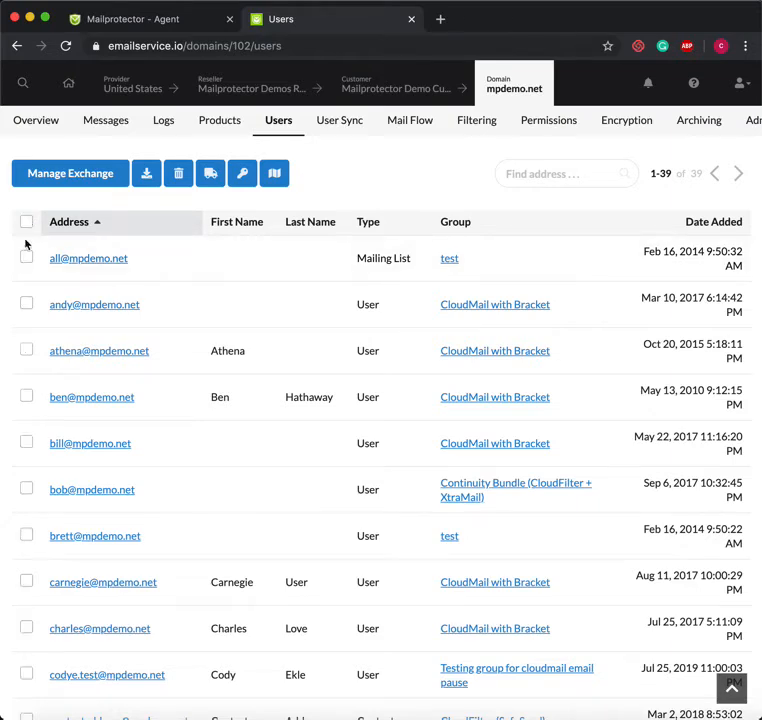
{"action": "left_click", "coordinate": [27, 259]}
Preview the Move Users and Reset Passwords dialogs, cancelling both without changes
{"action": "left_click", "coordinate": [210, 172]}
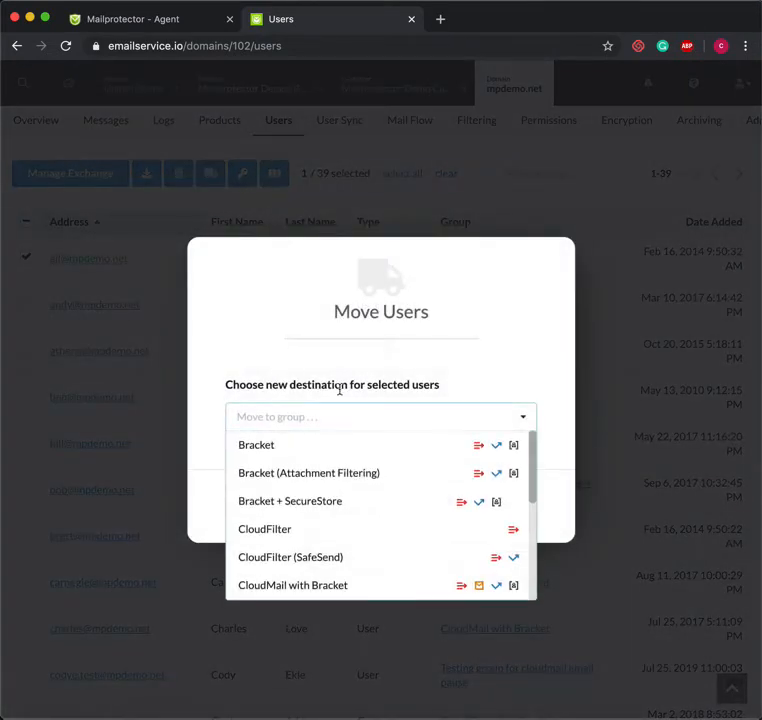
{"action": "left_click", "coordinate": [503, 334]}
{"action": "left_click", "coordinate": [348, 506]}
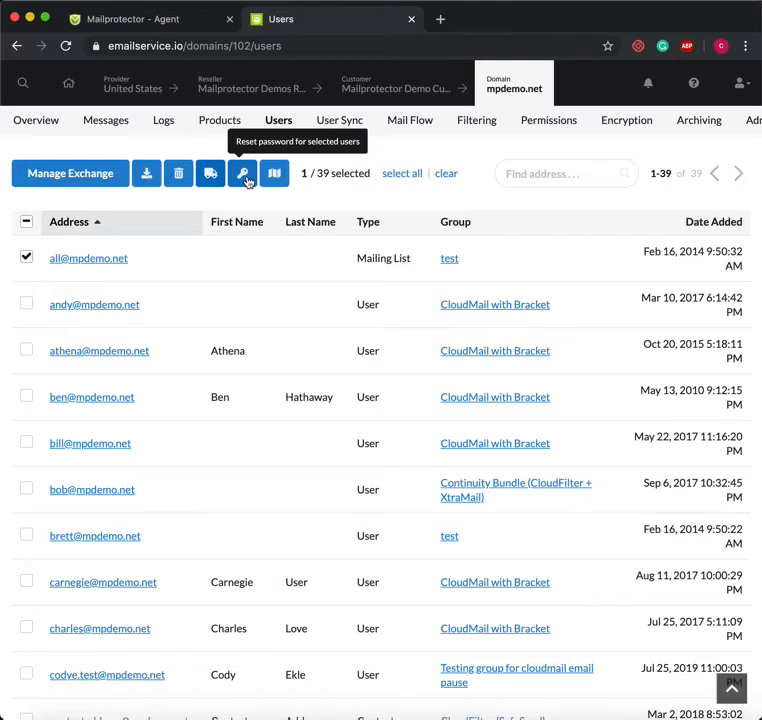
{"action": "left_click", "coordinate": [244, 176]}
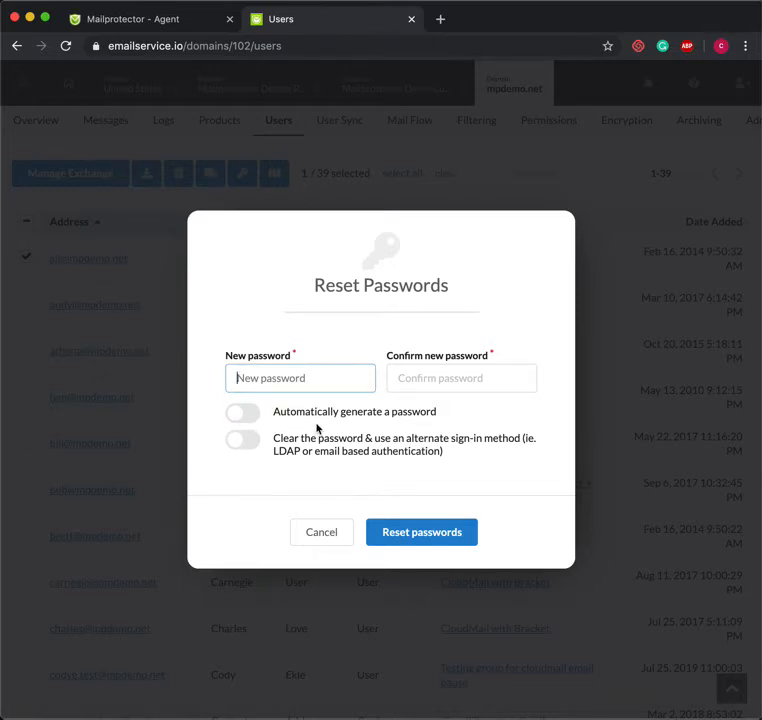
{"action": "left_click", "coordinate": [327, 538]}
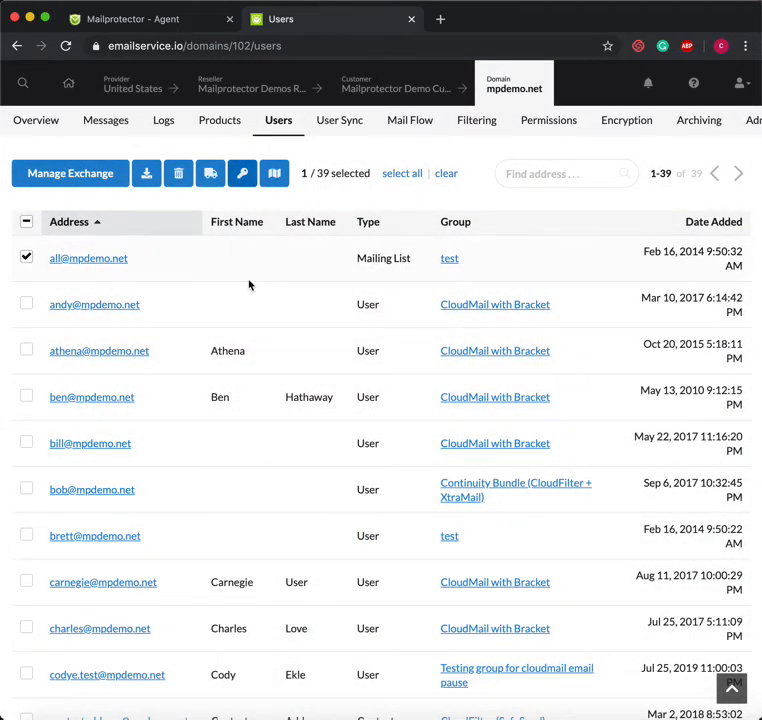
{"action": "left_click", "coordinate": [274, 178]}
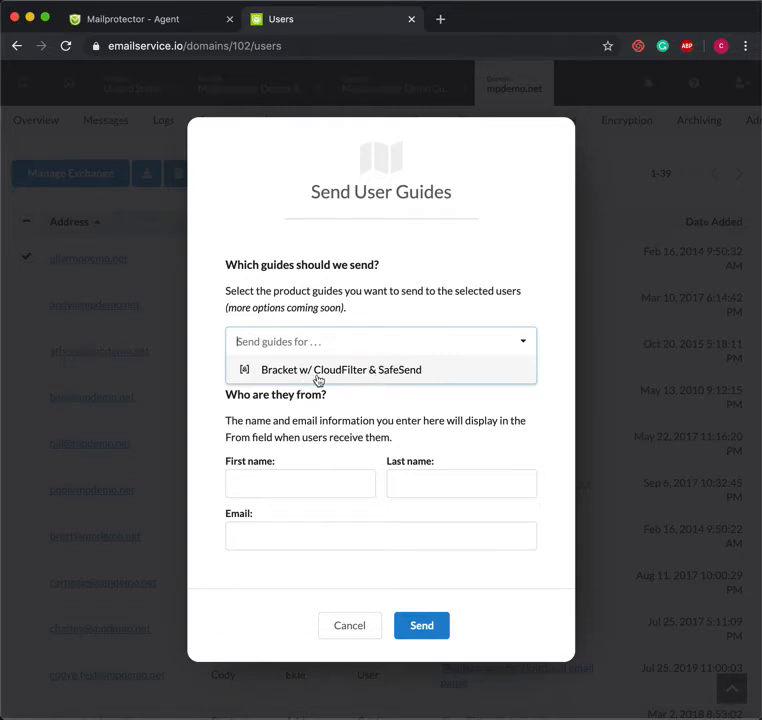
{"action": "left_click", "coordinate": [434, 289]}
{"action": "left_click", "coordinate": [329, 352]}
{"action": "left_click", "coordinate": [352, 629]}
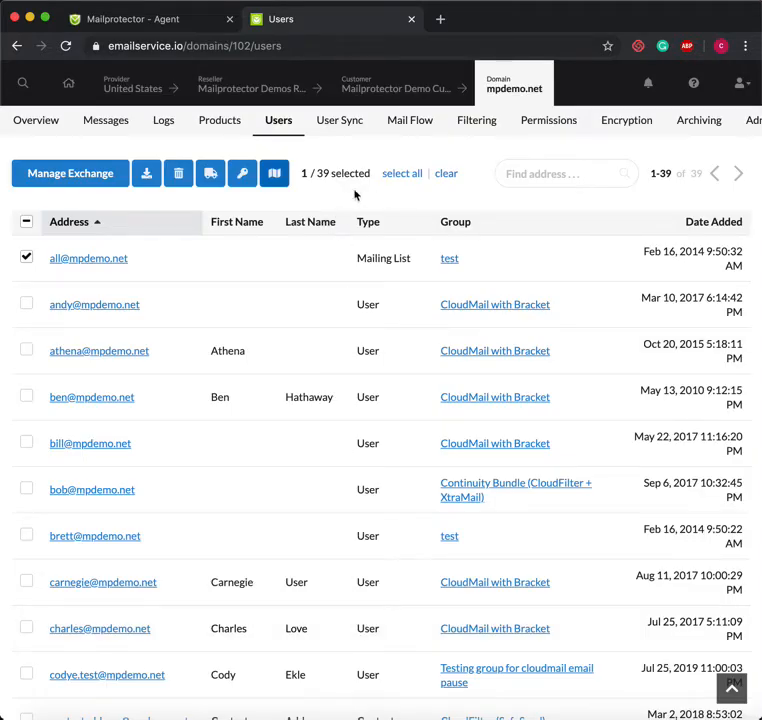
{"action": "left_click", "coordinate": [27, 258]}
Clear the user selection and search Find address for a single user's name
{"action": "left_click", "coordinate": [28, 224]}
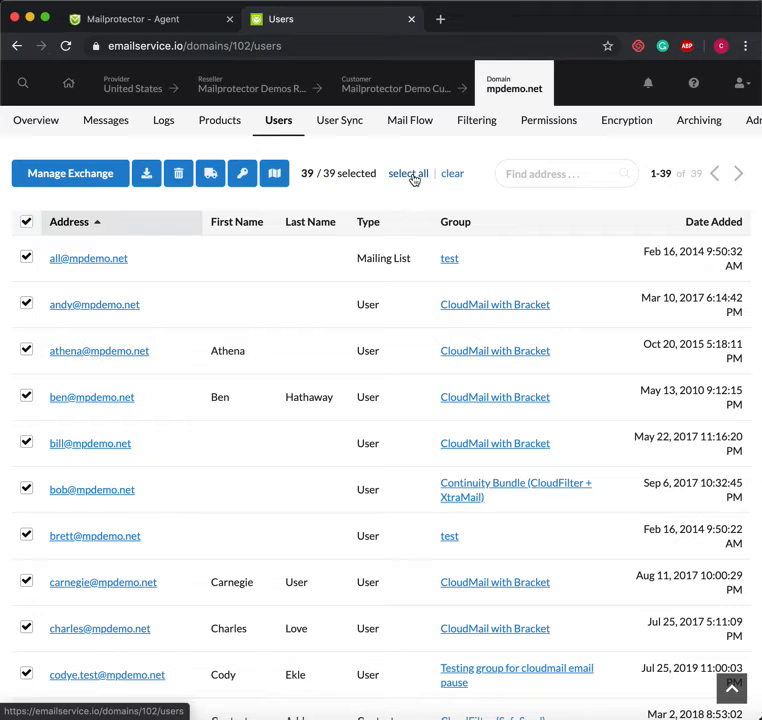
{"action": "left_click", "coordinate": [456, 173]}
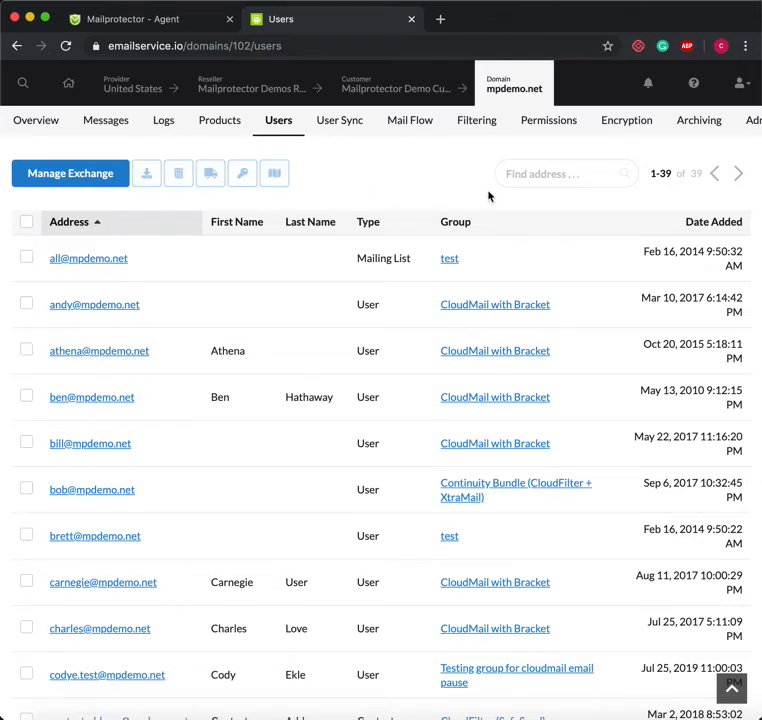
{"action": "left_click", "coordinate": [551, 174]}
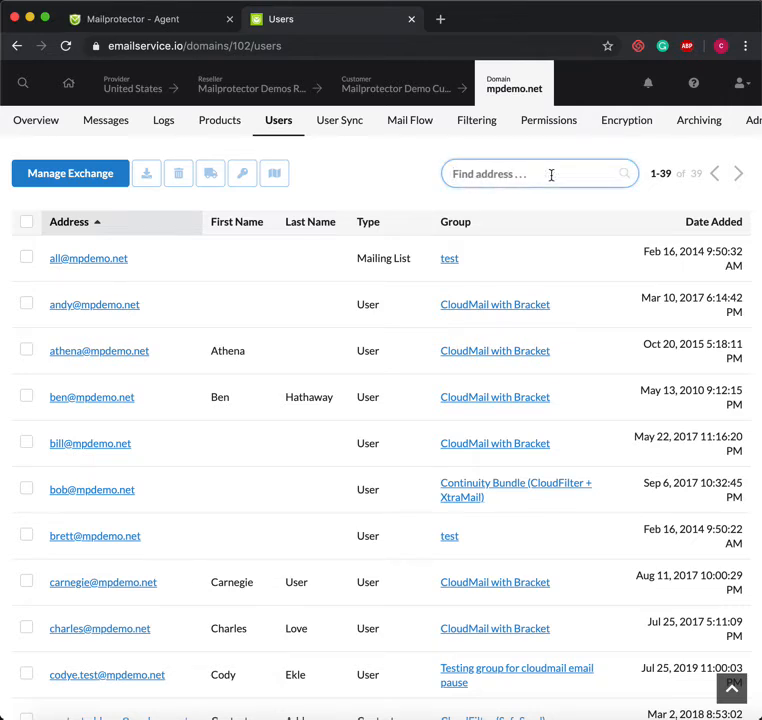
{"action": "type", "text": "andy"}
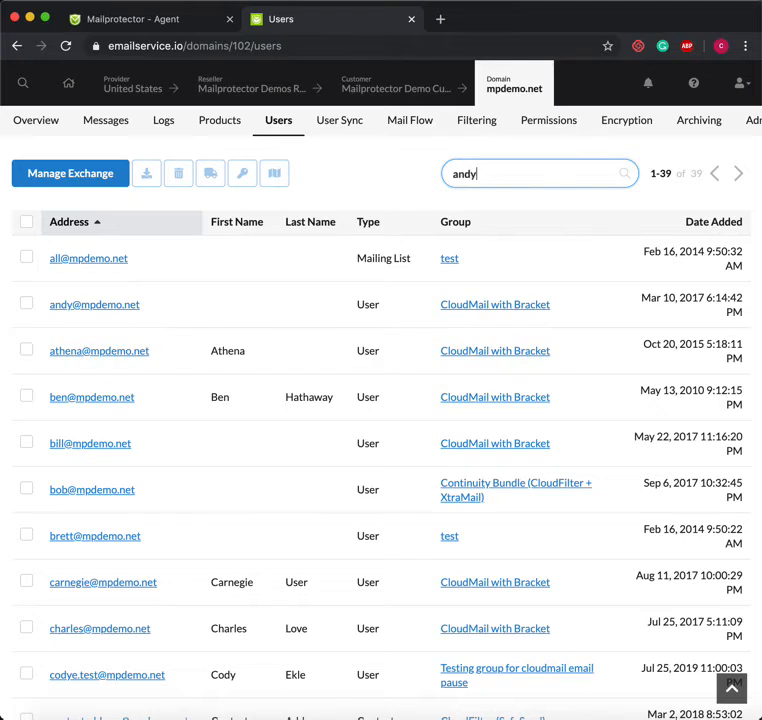
{"action": "key", "text": "Return"}
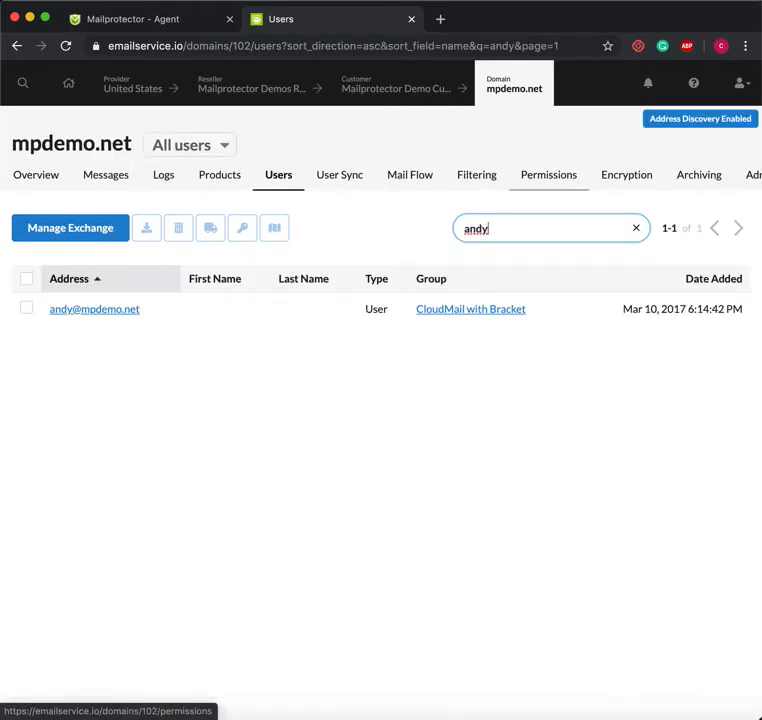
Delete the search text so all 39 users are listed again
{"action": "key", "text": "BackSpace"}
{"action": "key", "text": "BackSpace"}
{"action": "key", "text": "BackSpace"}
{"action": "key", "text": "BackSpace"}
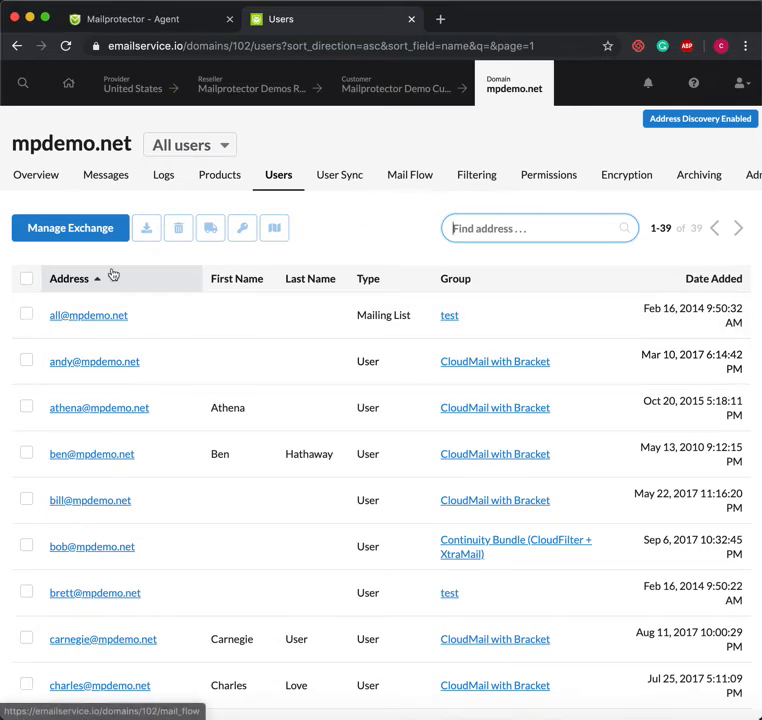
{"action": "scroll", "coordinate": [114, 363], "scroll_direction": "down", "scroll_amount": 2}
{"action": "scroll", "coordinate": [114, 363], "scroll_direction": "down", "scroll_amount": 3}
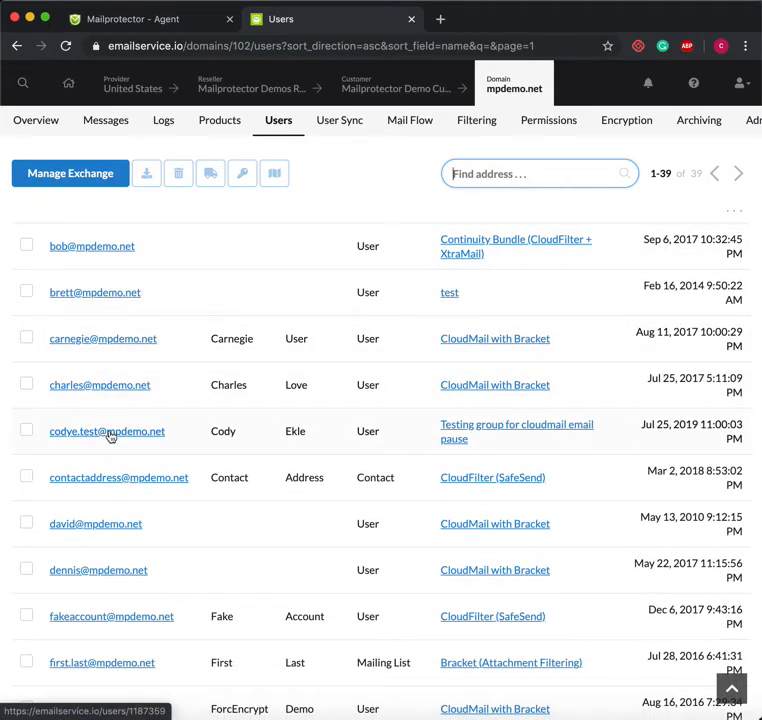
Open the testing-group user's Edit profile page and scroll down to its Notifications section
{"action": "left_click", "coordinate": [110, 436]}
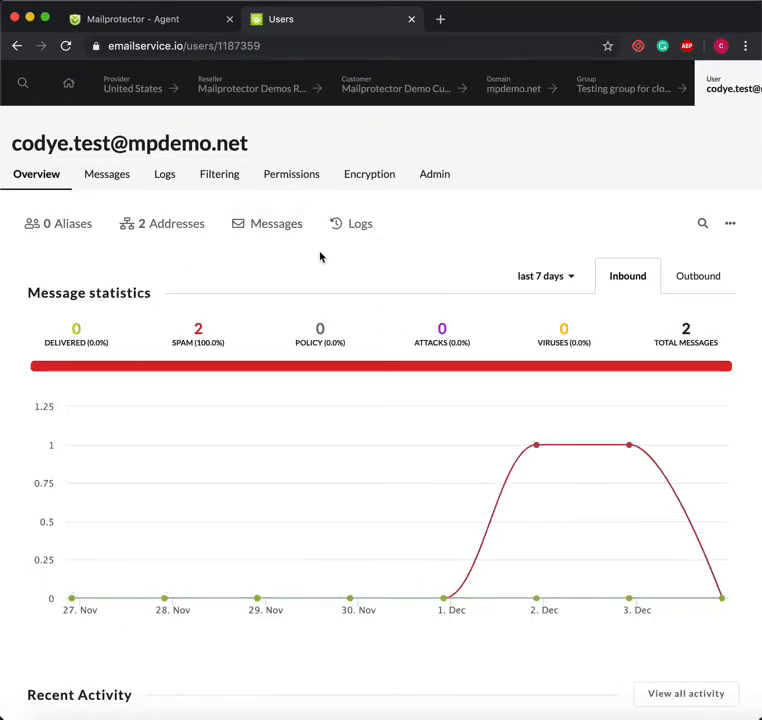
{"action": "left_click", "coordinate": [732, 233]}
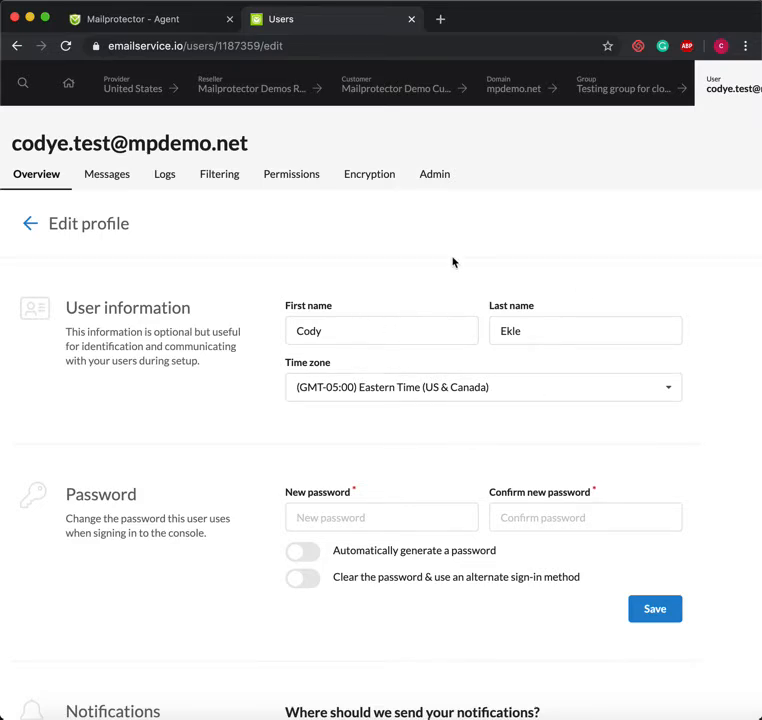
{"action": "scroll", "coordinate": [453, 260], "scroll_direction": "down", "scroll_amount": 2}
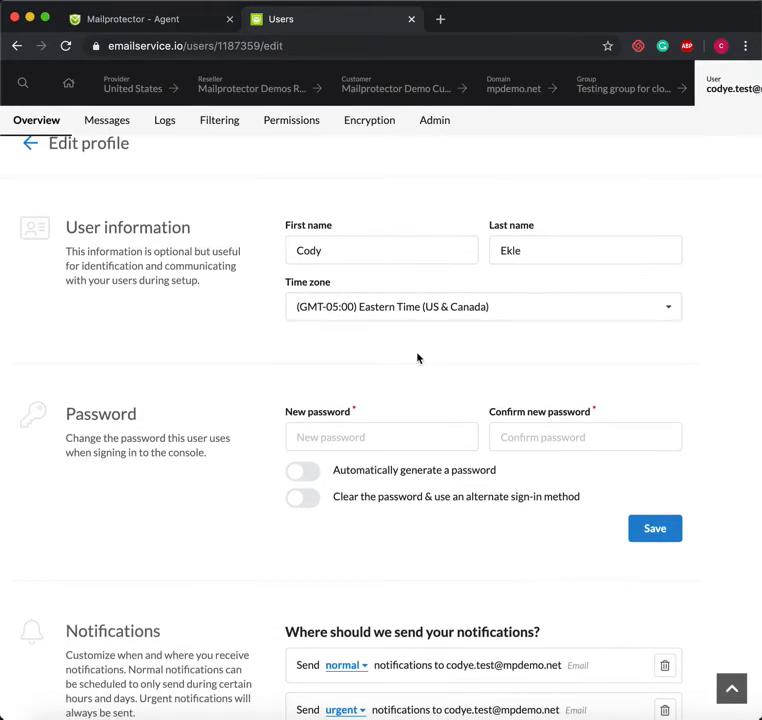
{"action": "scroll", "coordinate": [422, 355], "scroll_direction": "down", "scroll_amount": 3}
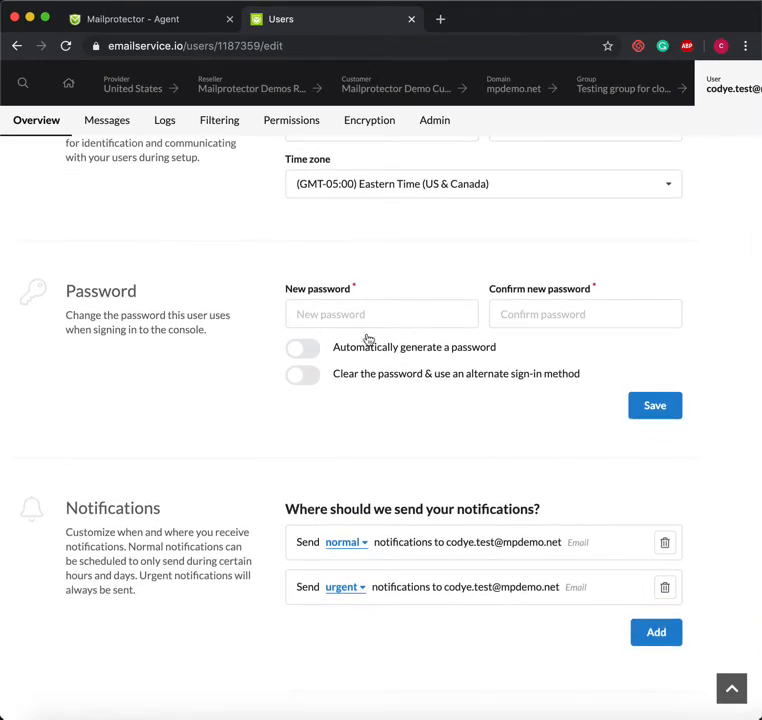
{"action": "scroll", "coordinate": [407, 378], "scroll_direction": "down", "scroll_amount": 2}
{"action": "scroll", "coordinate": [407, 378], "scroll_direction": "down", "scroll_amount": 3}
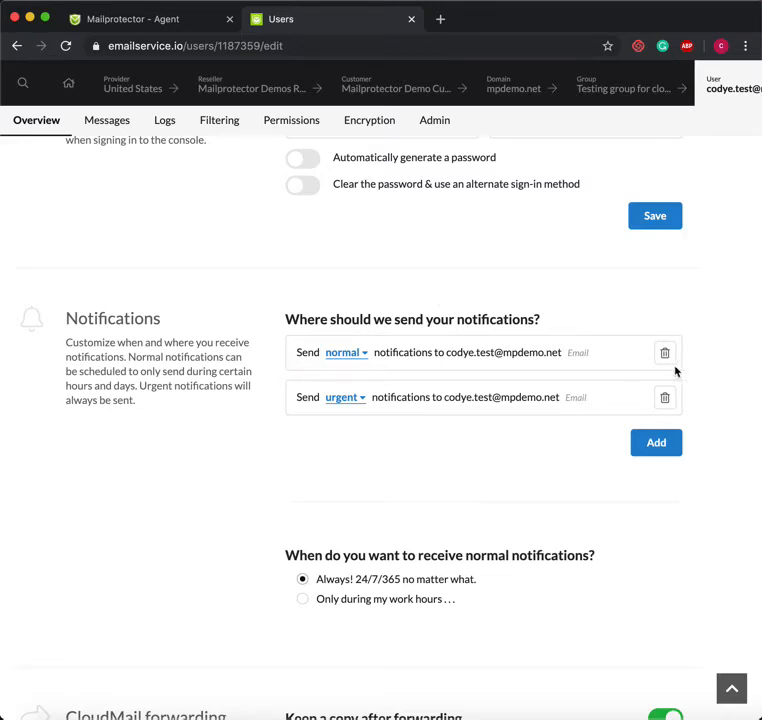
{"action": "left_click", "coordinate": [657, 446]}
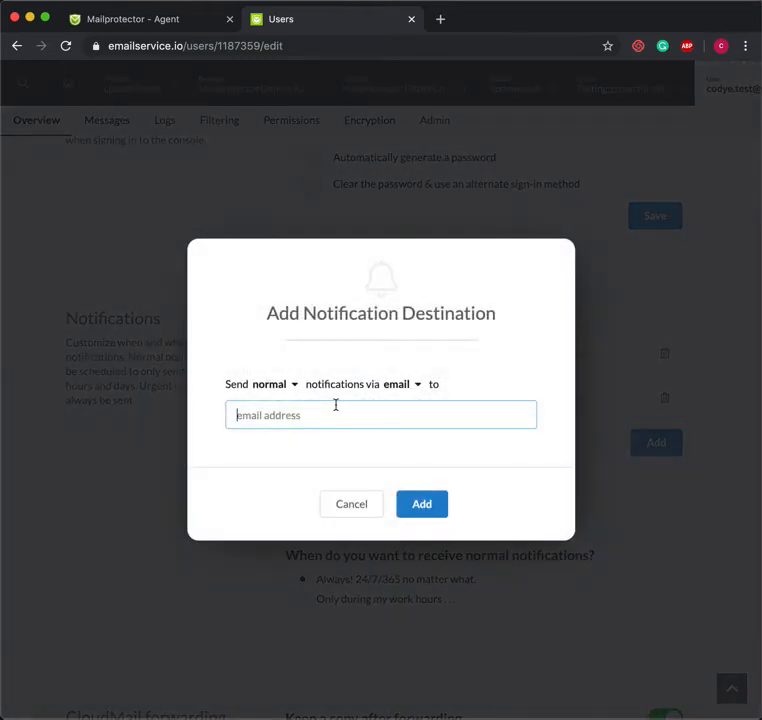
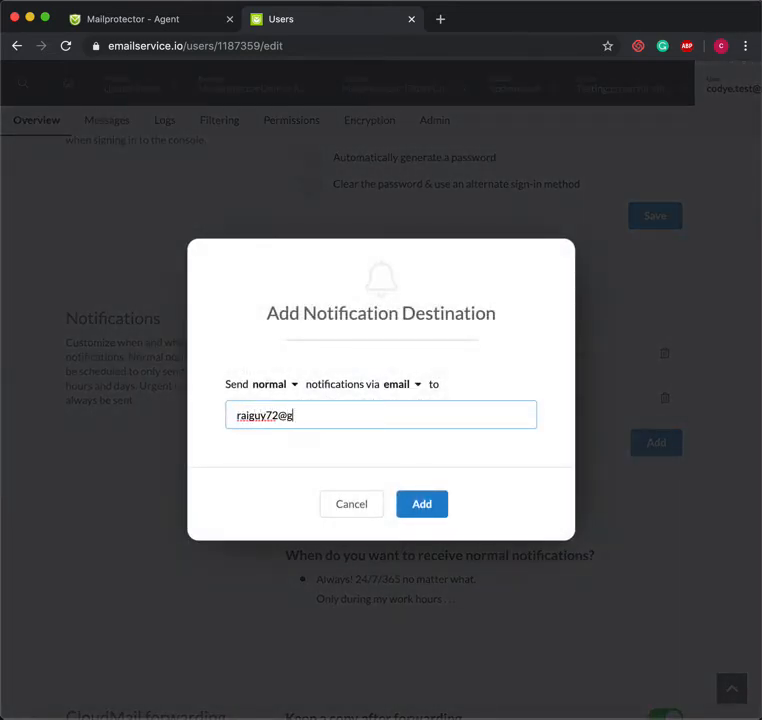
{"action": "left_click", "coordinate": [431, 514]}
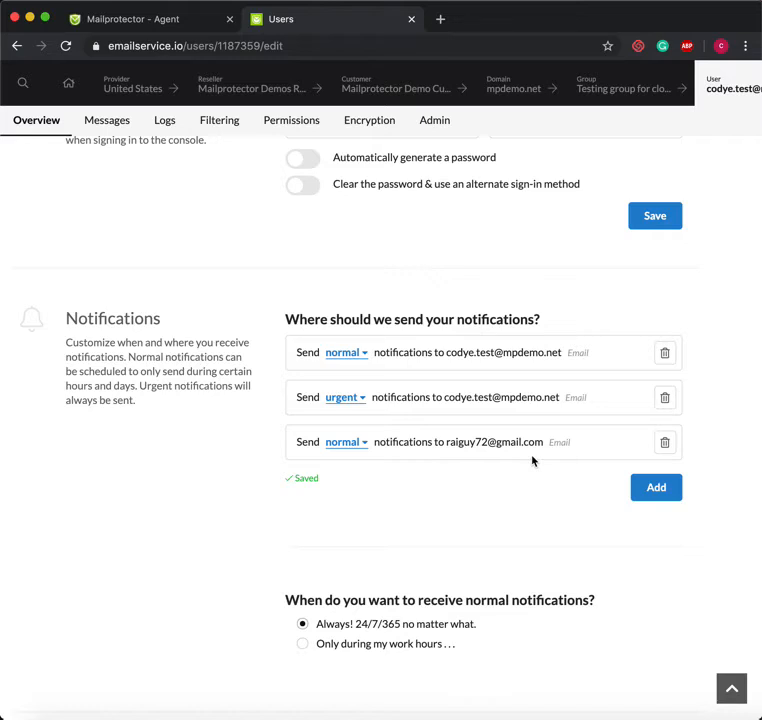
{"action": "left_click", "coordinate": [666, 443]}
{"action": "left_click", "coordinate": [435, 488]}
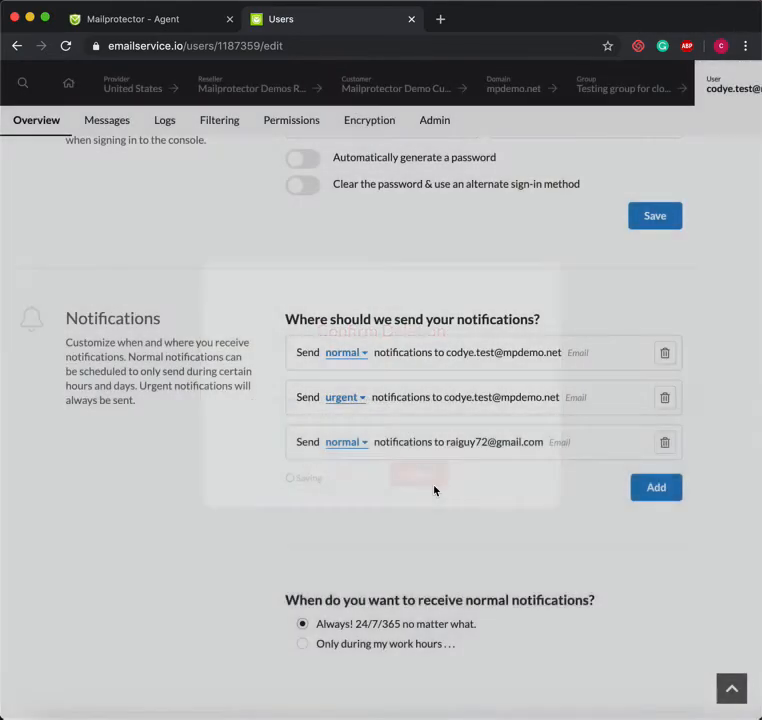
{"action": "scroll", "coordinate": [528, 417], "scroll_direction": "down", "scroll_amount": 2}
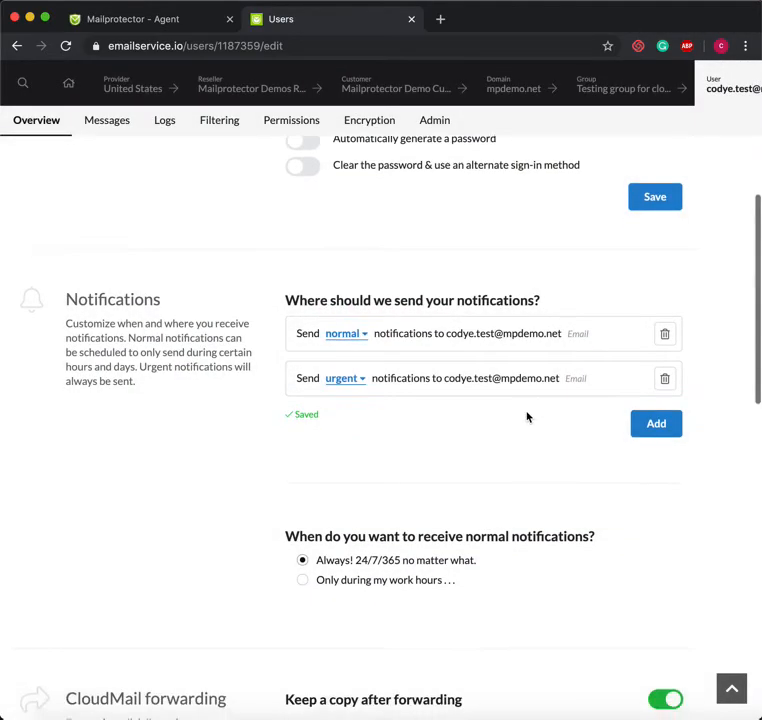
{"action": "scroll", "coordinate": [528, 417], "scroll_direction": "down", "scroll_amount": 3}
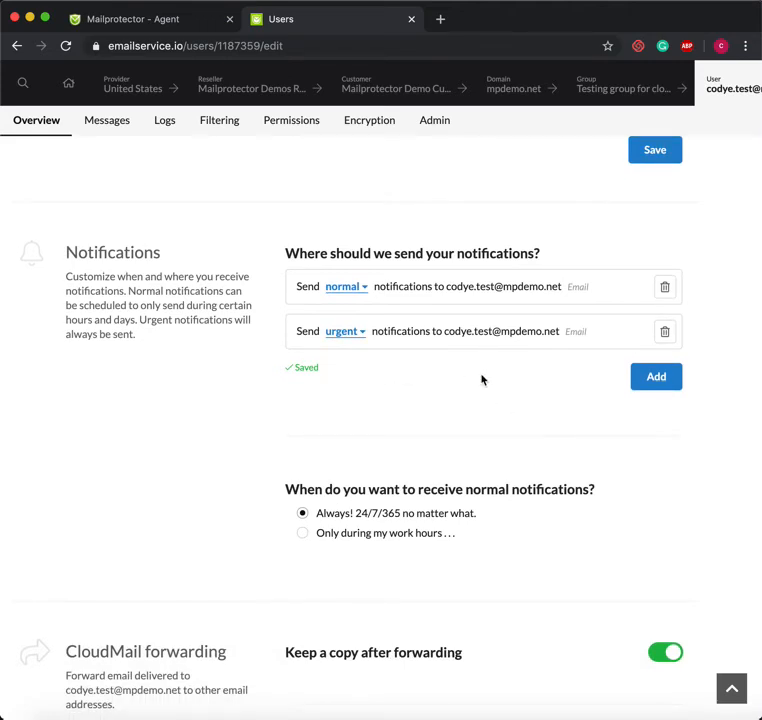
{"action": "scroll", "coordinate": [481, 379], "scroll_direction": "down", "scroll_amount": 3}
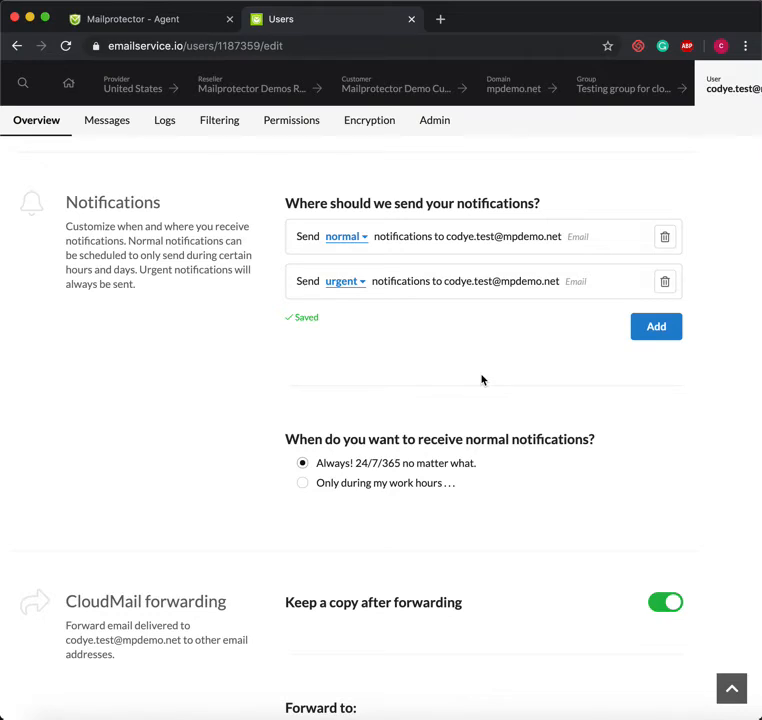
{"action": "scroll", "coordinate": [481, 380], "scroll_direction": "down", "scroll_amount": 4}
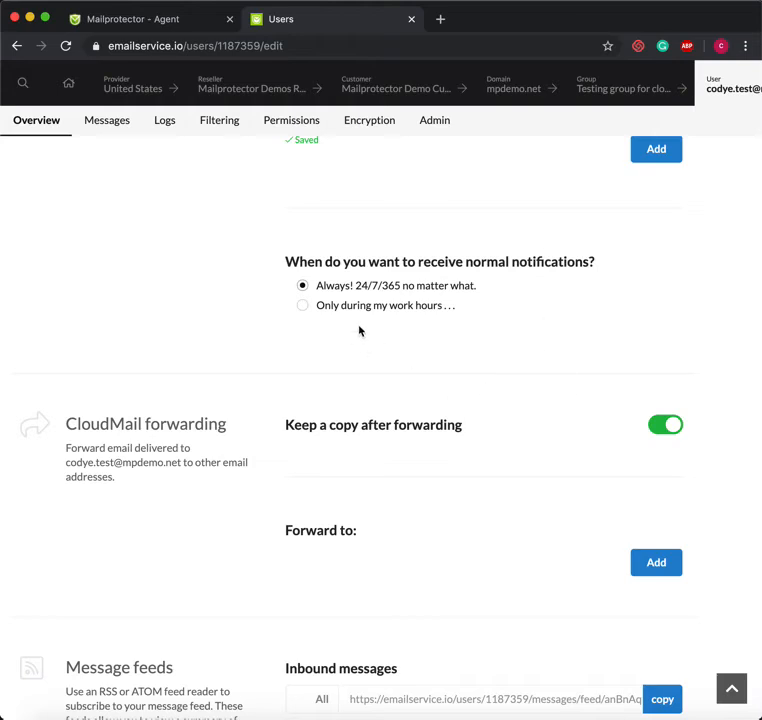
{"action": "left_click", "coordinate": [306, 310]}
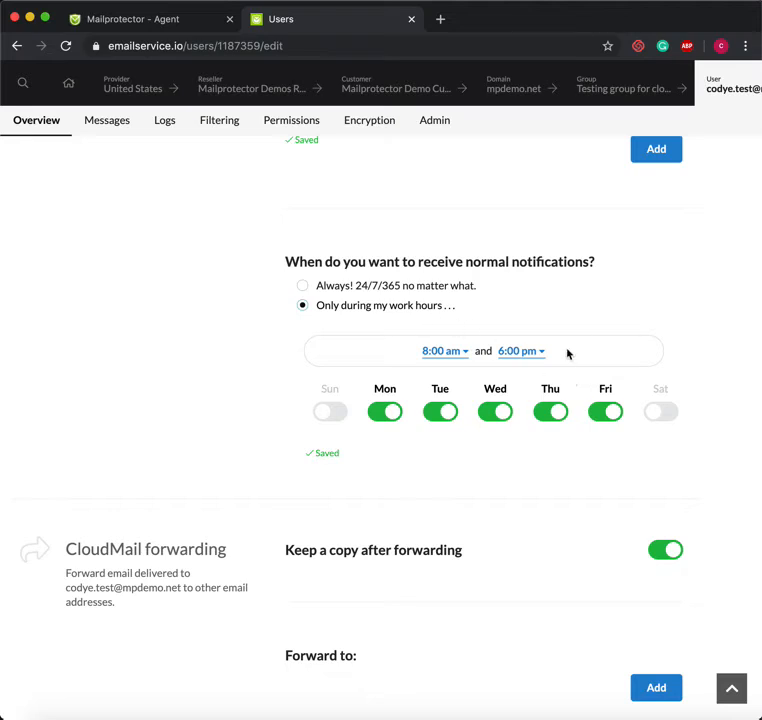
{"action": "left_click", "coordinate": [303, 288]}
{"action": "scroll", "coordinate": [344, 345], "scroll_direction": "down", "scroll_amount": 3}
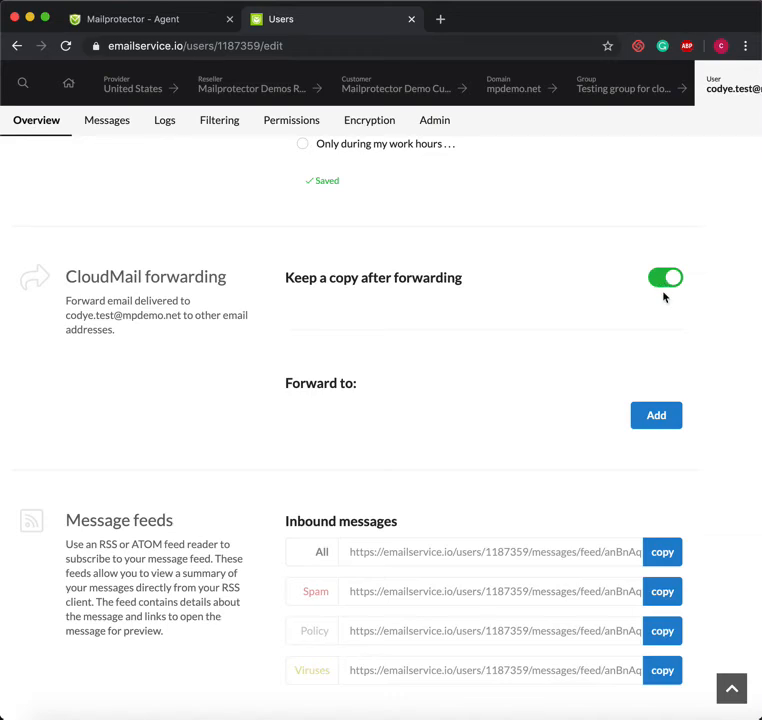
{"action": "left_click", "coordinate": [651, 425]}
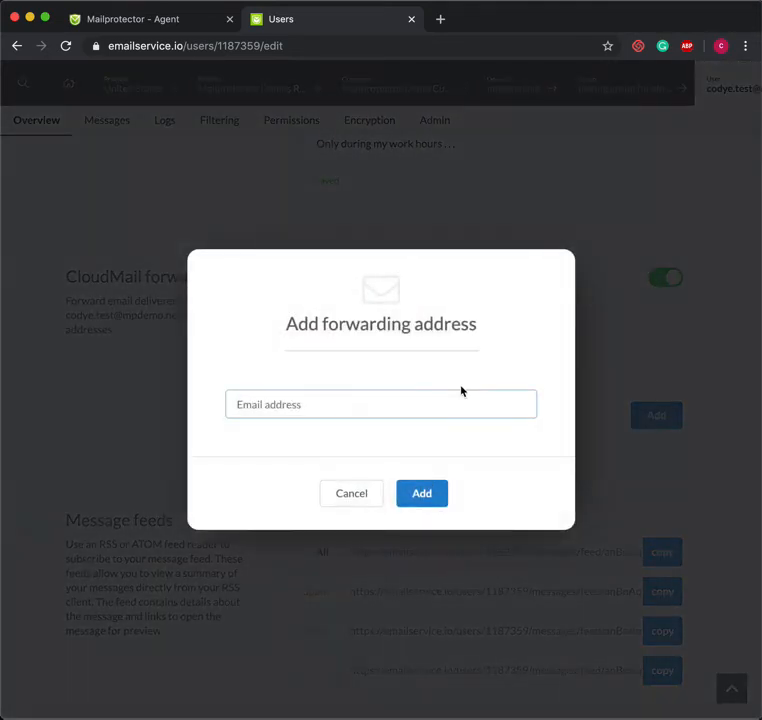
{"action": "type", "text": "josh"}
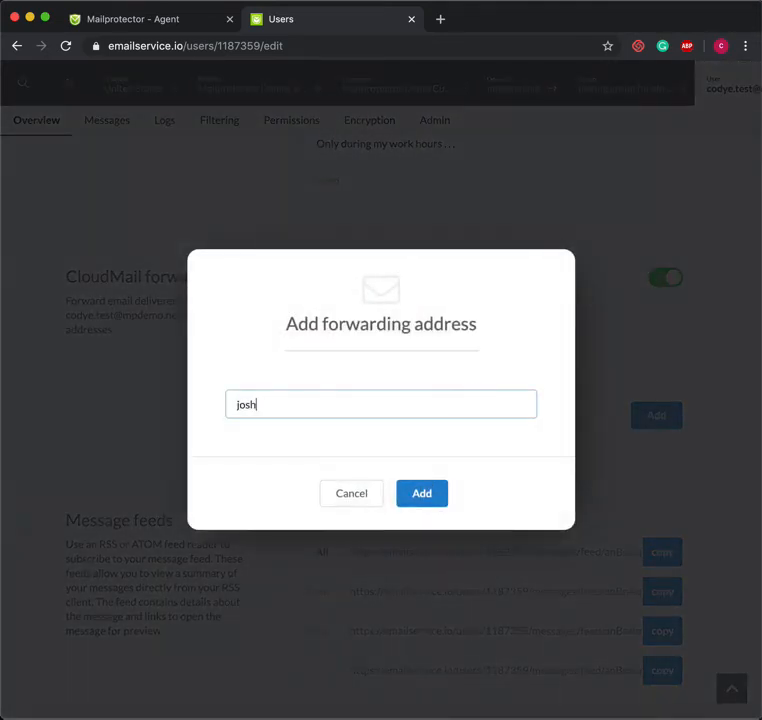
{"action": "left_click", "coordinate": [423, 495]}
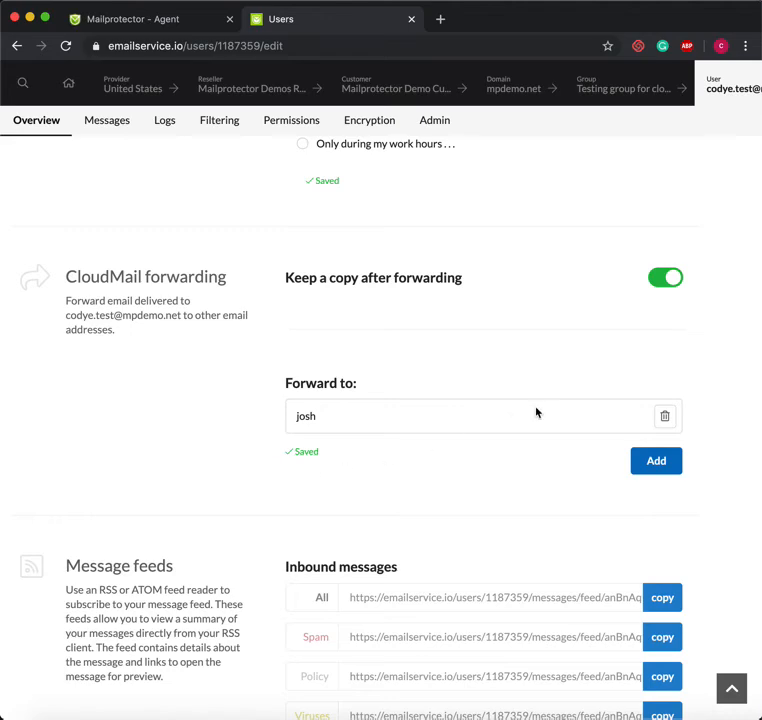
{"action": "left_click", "coordinate": [664, 418]}
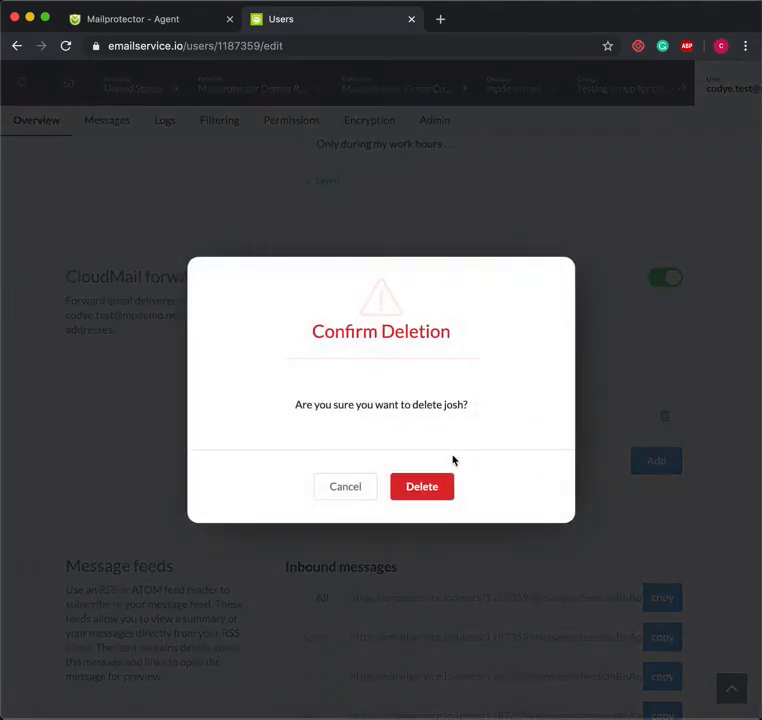
{"action": "left_click", "coordinate": [440, 487]}
{"action": "scroll", "coordinate": [475, 446], "scroll_direction": "down", "scroll_amount": 4}
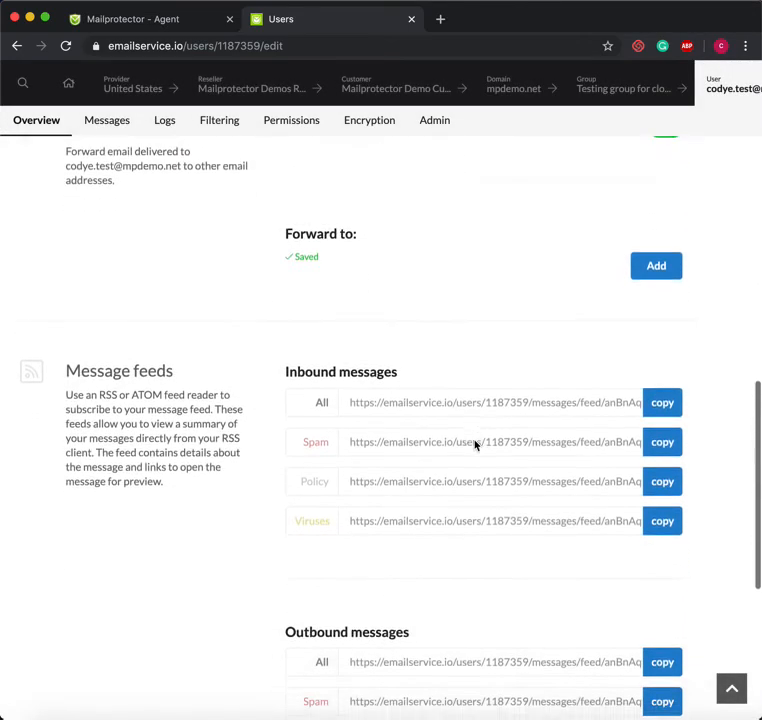
{"action": "scroll", "coordinate": [379, 412], "scroll_direction": "down", "scroll_amount": 2}
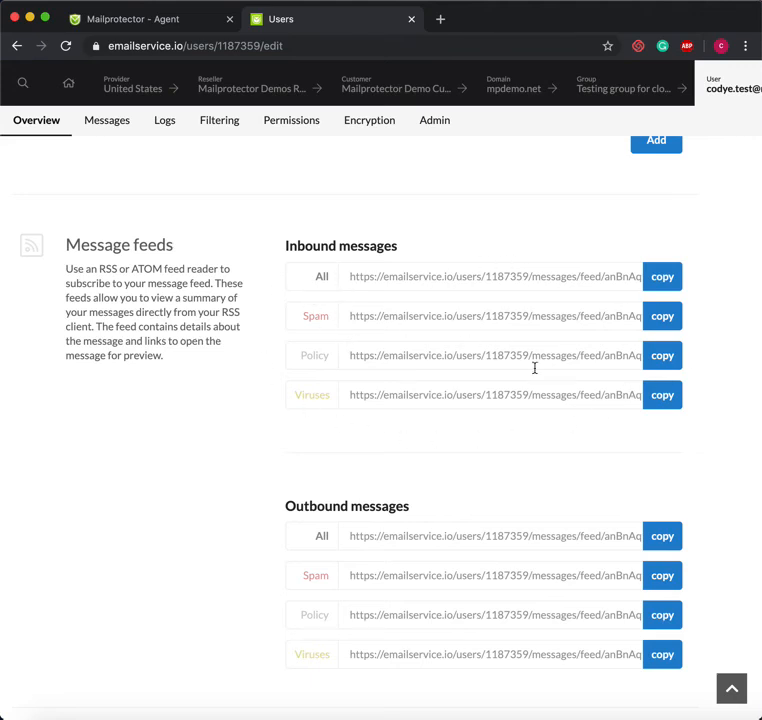
{"action": "scroll", "coordinate": [493, 424], "scroll_direction": "down", "scroll_amount": 2}
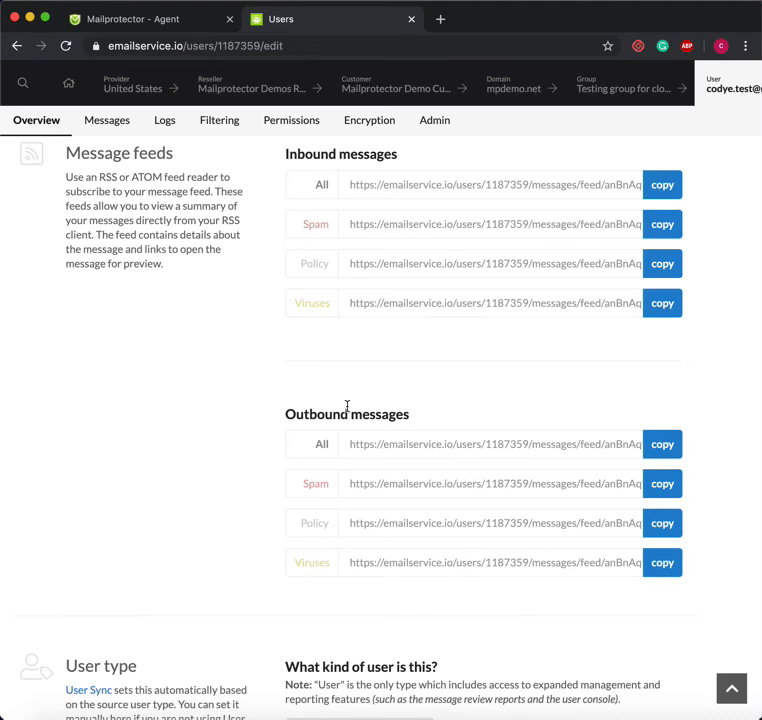
{"action": "scroll", "coordinate": [347, 406], "scroll_direction": "down", "scroll_amount": 1}
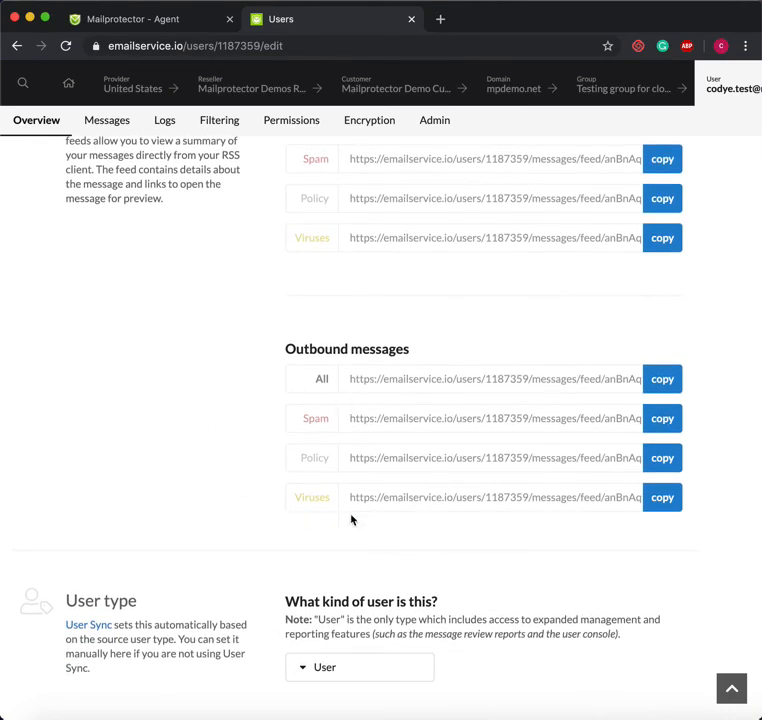
{"action": "scroll", "coordinate": [458, 504], "scroll_direction": "up", "scroll_amount": 2}
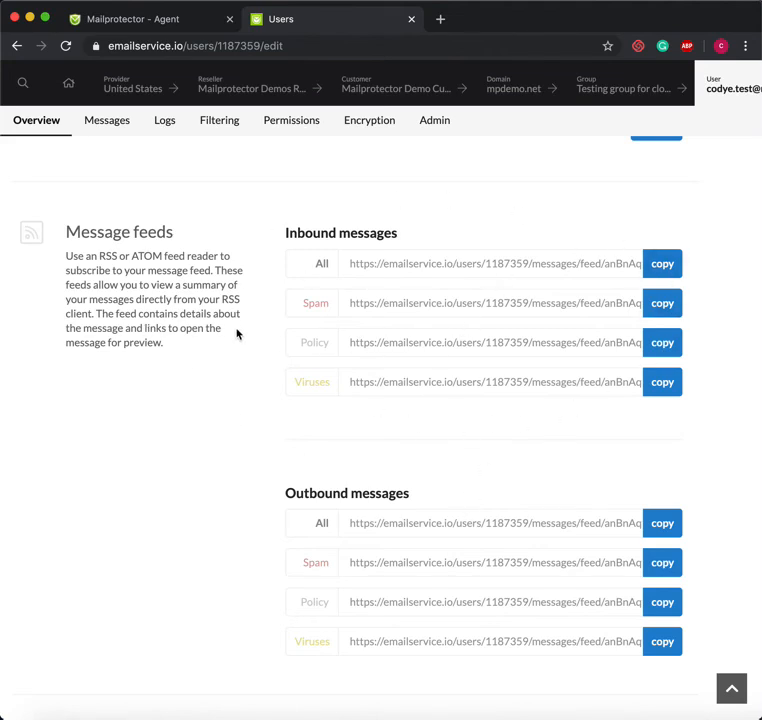
{"action": "scroll", "coordinate": [257, 371], "scroll_direction": "down", "scroll_amount": 5}
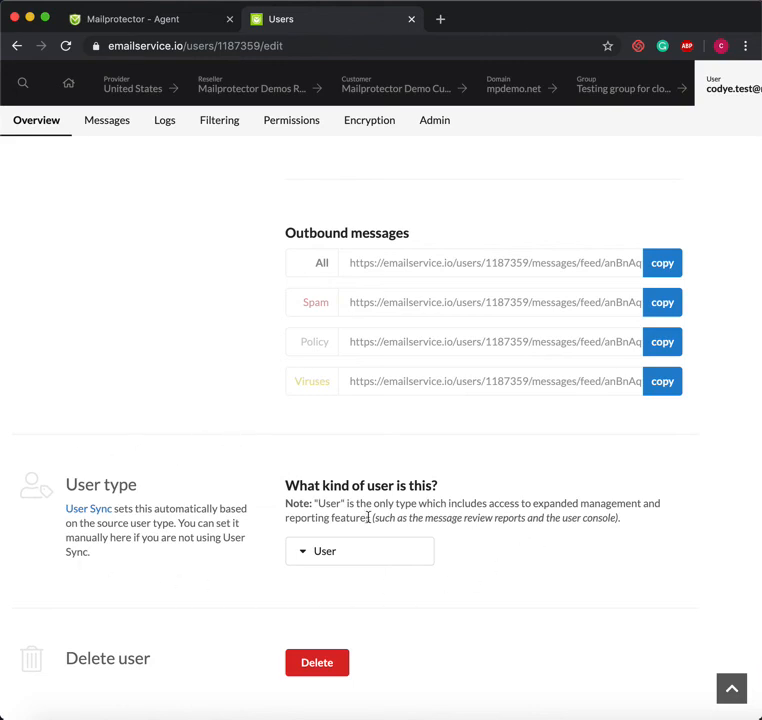
{"action": "left_click", "coordinate": [363, 552]}
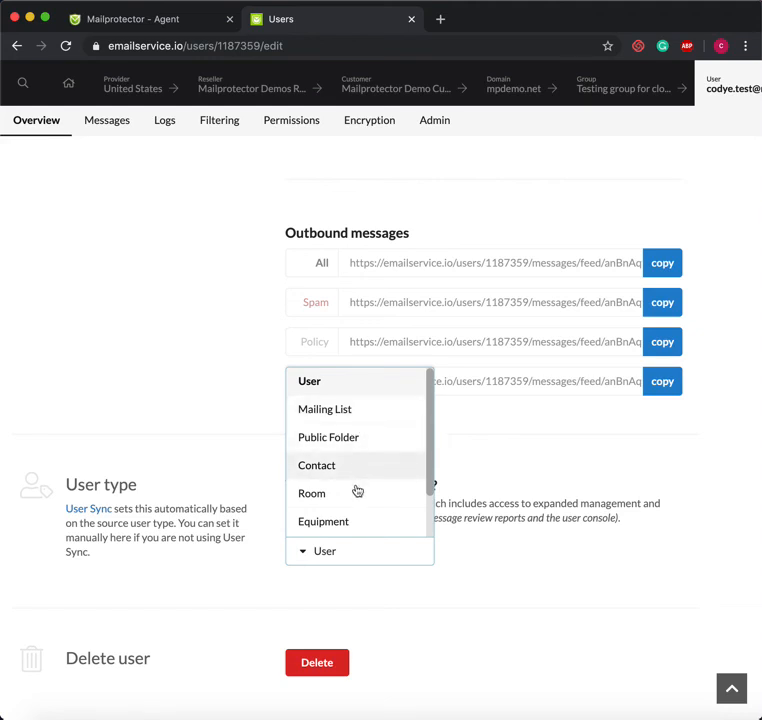
{"action": "scroll", "coordinate": [352, 522], "scroll_direction": "down", "scroll_amount": 2}
{"action": "scroll", "coordinate": [352, 455], "scroll_direction": "up", "scroll_amount": 2}
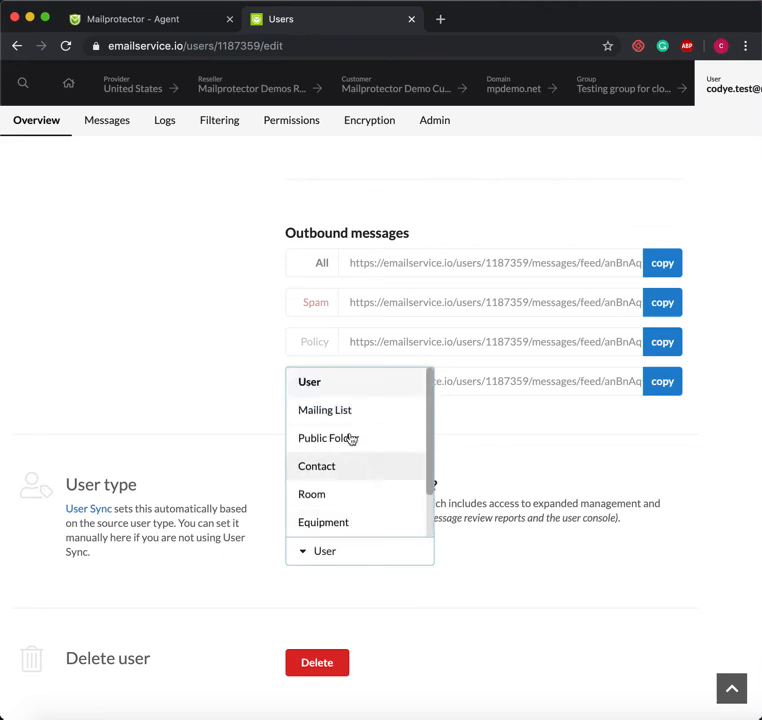
{"action": "scroll", "coordinate": [362, 405], "scroll_direction": "down", "scroll_amount": 2}
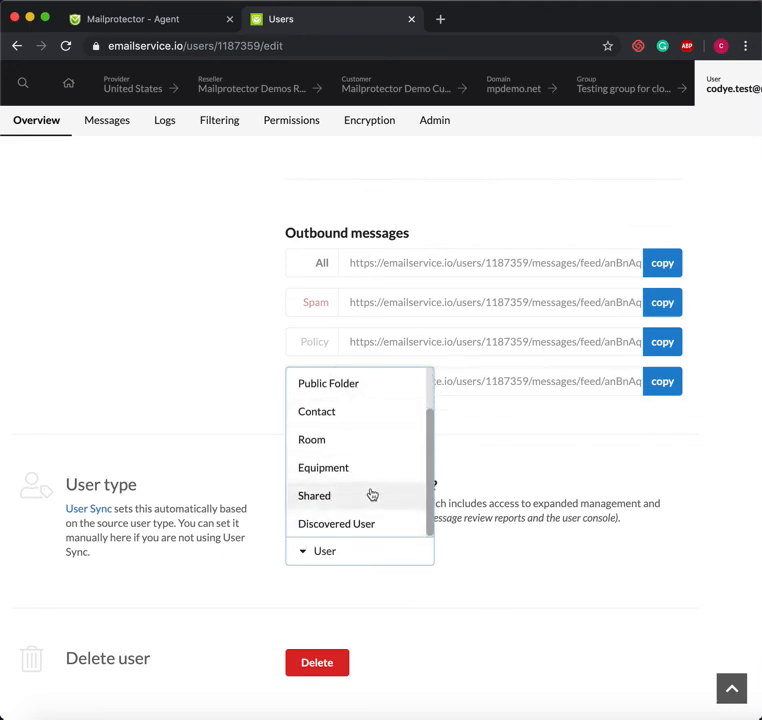
{"action": "scroll", "coordinate": [371, 493], "scroll_direction": "up", "scroll_amount": 3}
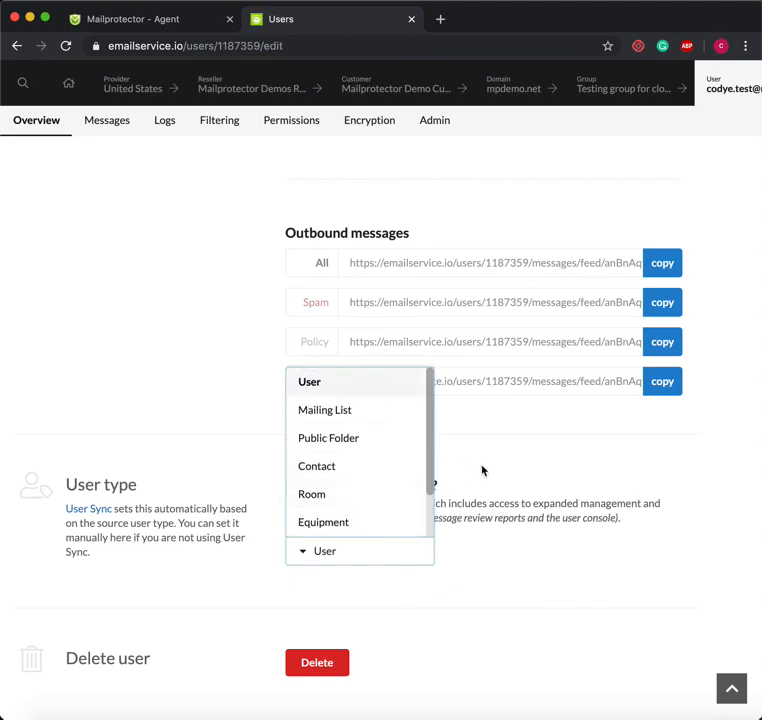
{"action": "left_click", "coordinate": [532, 467]}
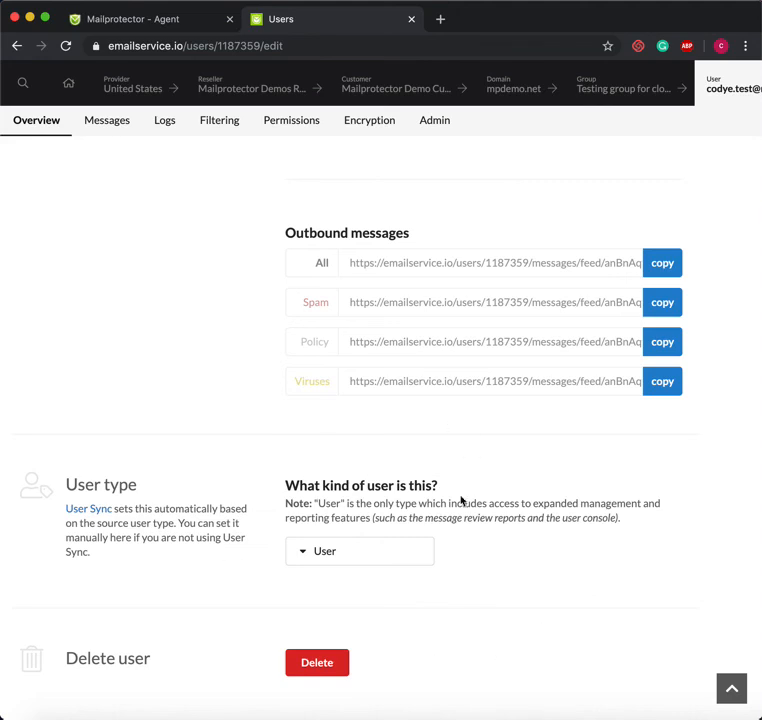
{"action": "left_click", "coordinate": [376, 548]}
{"action": "left_click", "coordinate": [517, 500]}
{"action": "scroll", "coordinate": [274, 577], "scroll_direction": "up", "scroll_amount": 10}
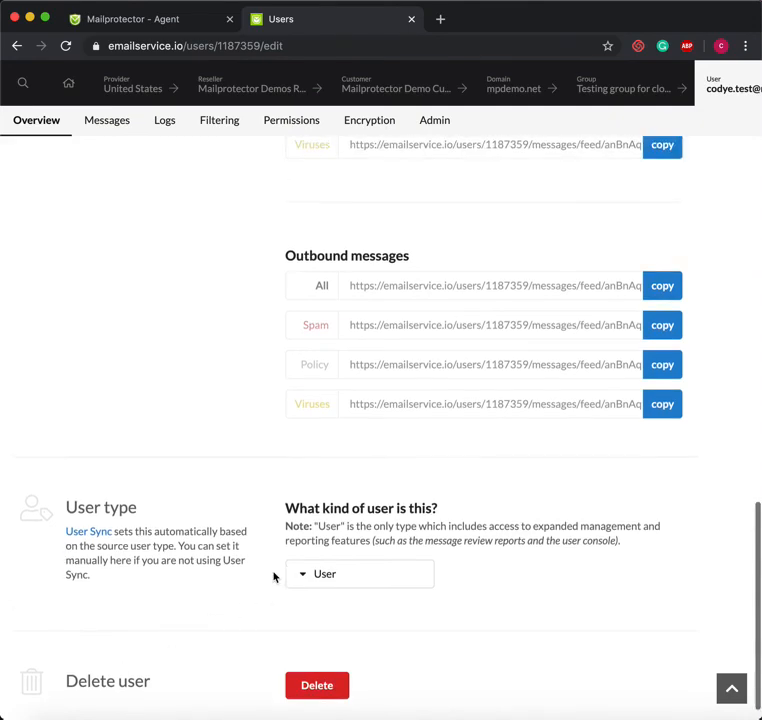